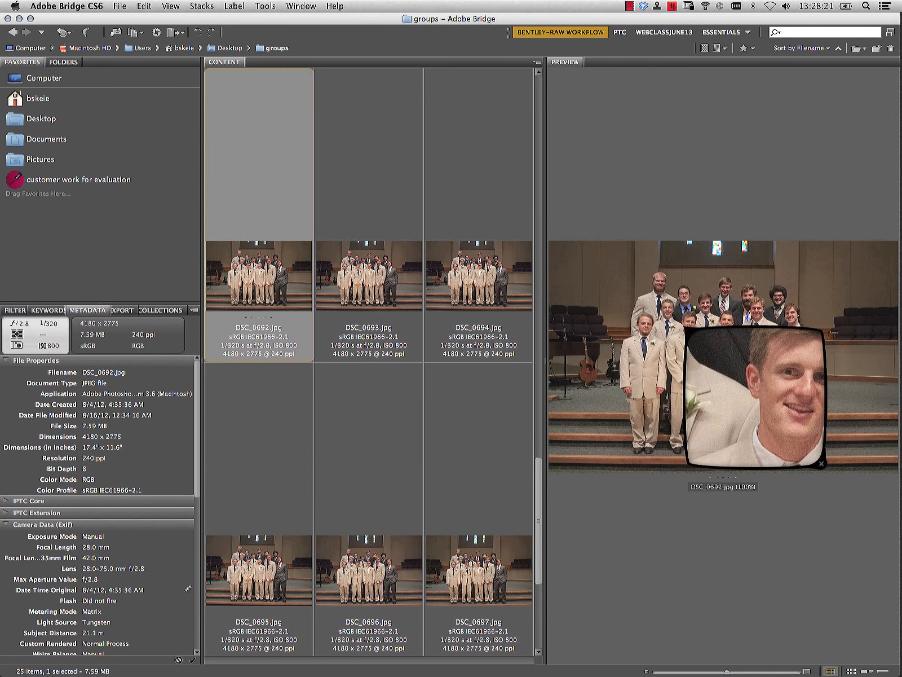
Compare the same faces in DSC_0692.jpg and DSC_0693.jpg with the preview loupe at 100%
{"action": "left_click_drag", "start_coordinate": [756, 398], "coordinate": [802, 396]}
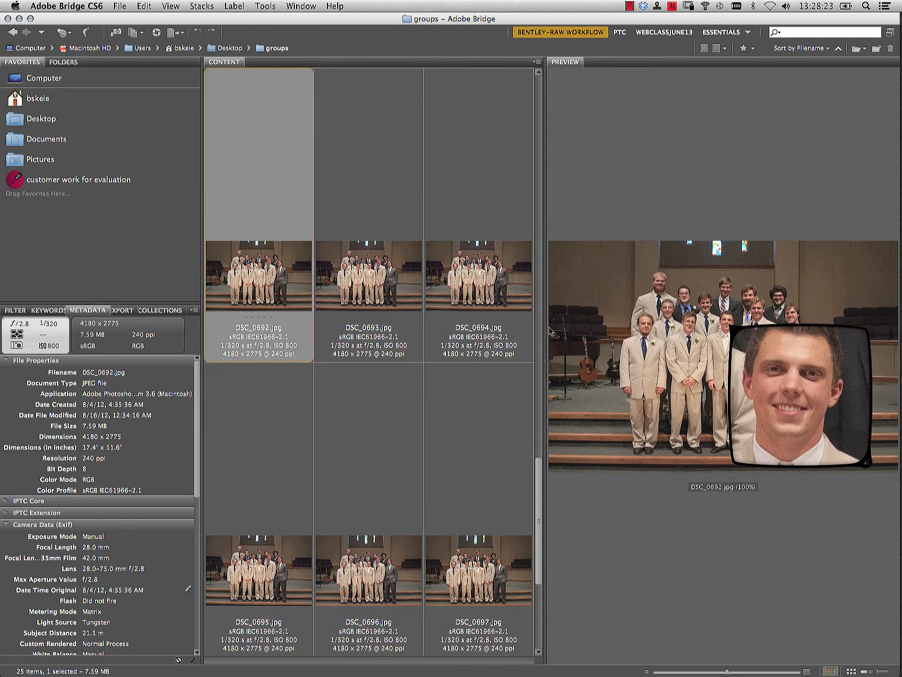
{"action": "left_click", "coordinate": [377, 289], "text": "super"}
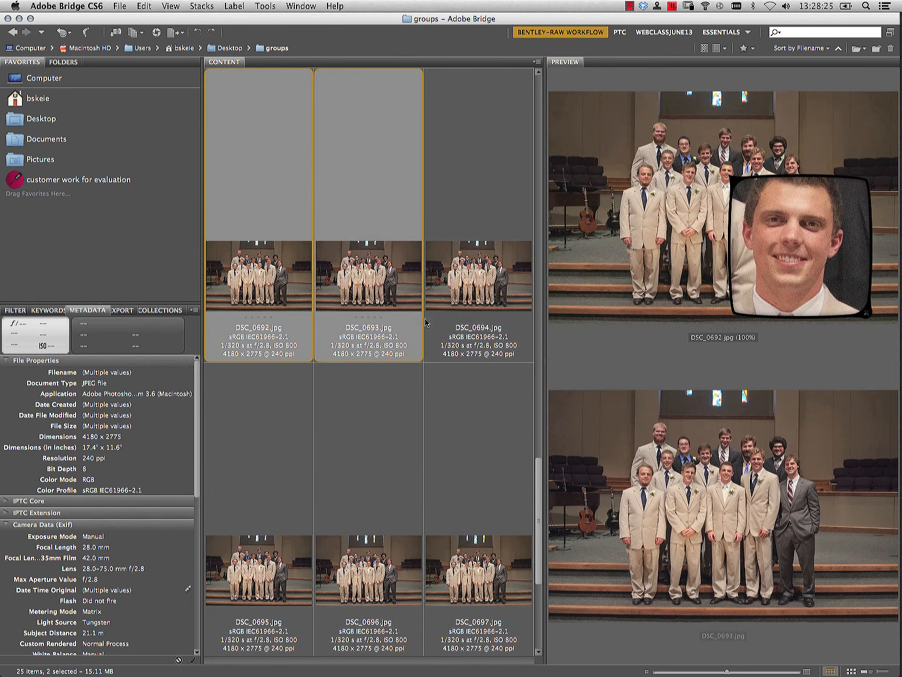
{"action": "left_click", "coordinate": [729, 479]}
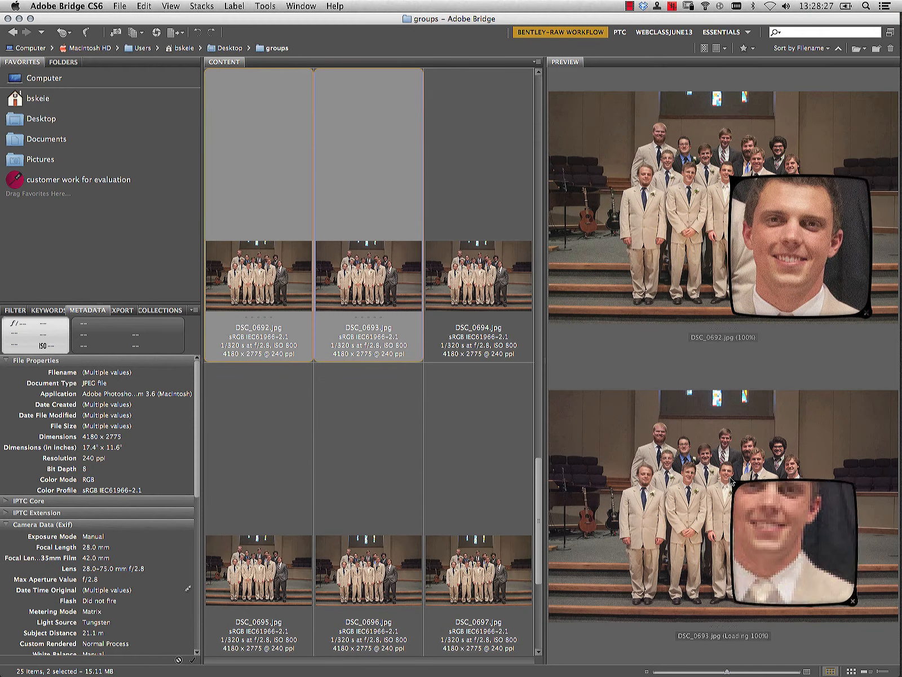
{"action": "left_click_drag", "start_coordinate": [730, 475], "coordinate": [659, 437]}
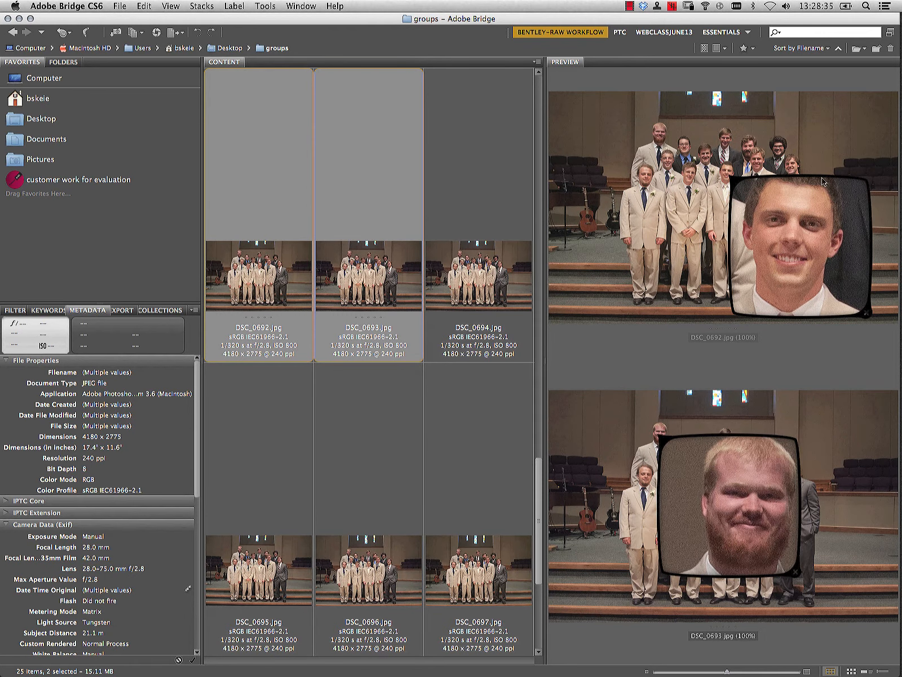
{"action": "left_click_drag", "start_coordinate": [731, 178], "coordinate": [660, 136]}
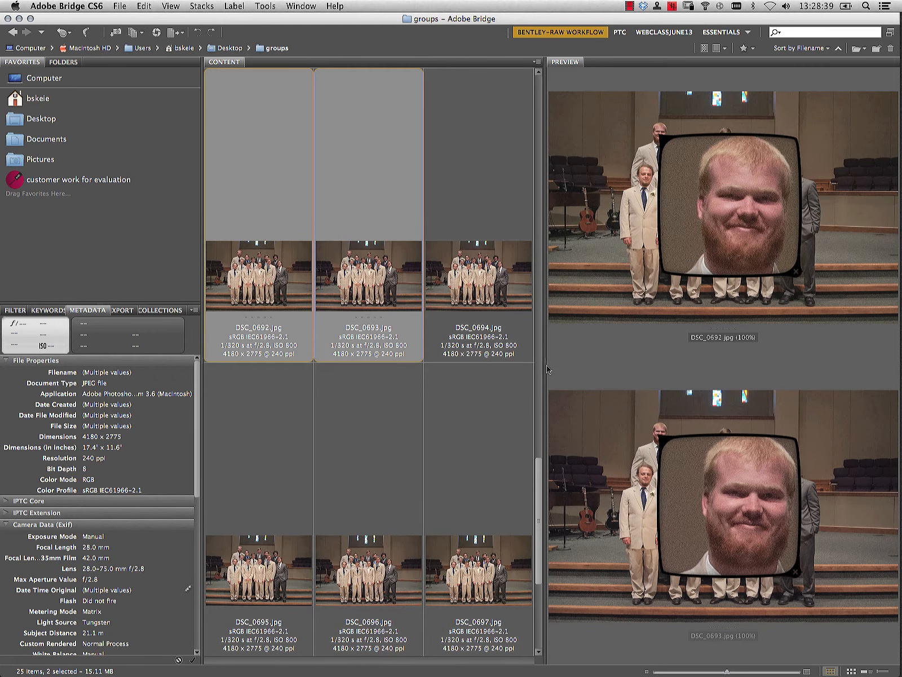
Review the group photos from DSC_0692.jpg to DSC_0694.jpg one after another in full-screen preview
{"action": "left_click", "coordinate": [464, 404]}
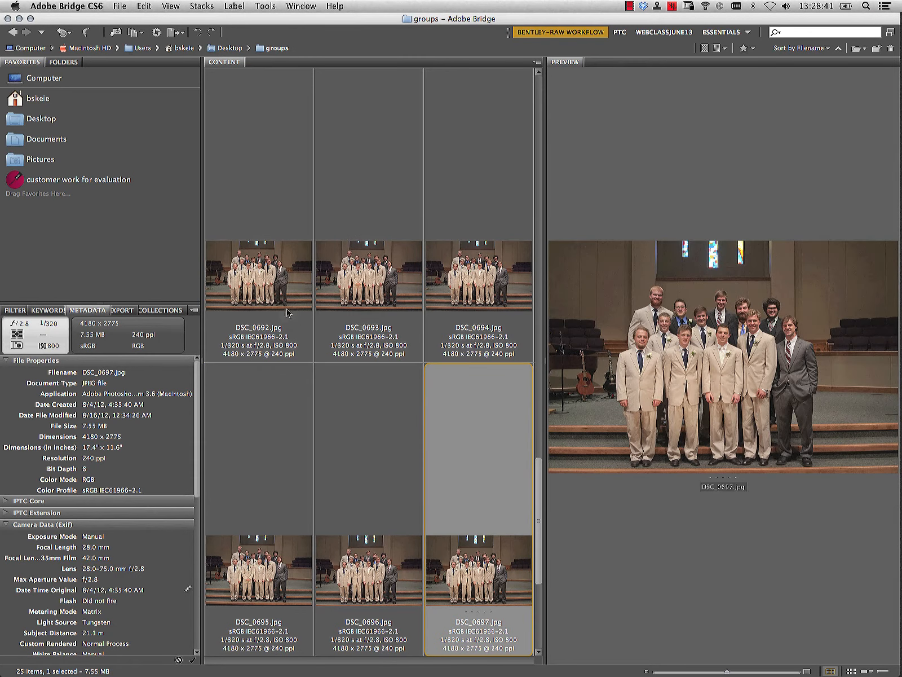
{"action": "left_click", "coordinate": [277, 290]}
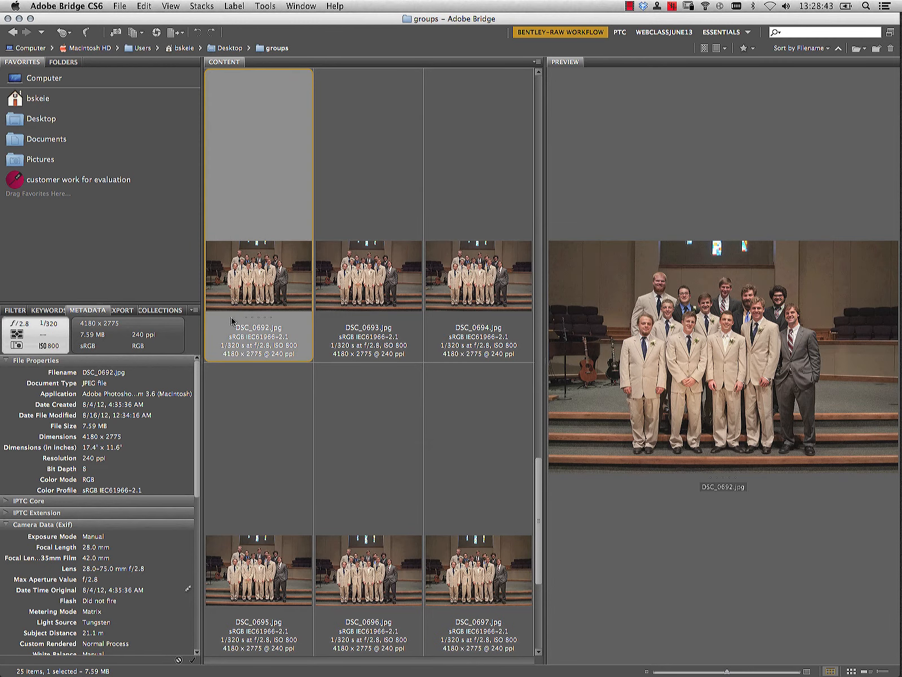
{"action": "key", "text": "space"}
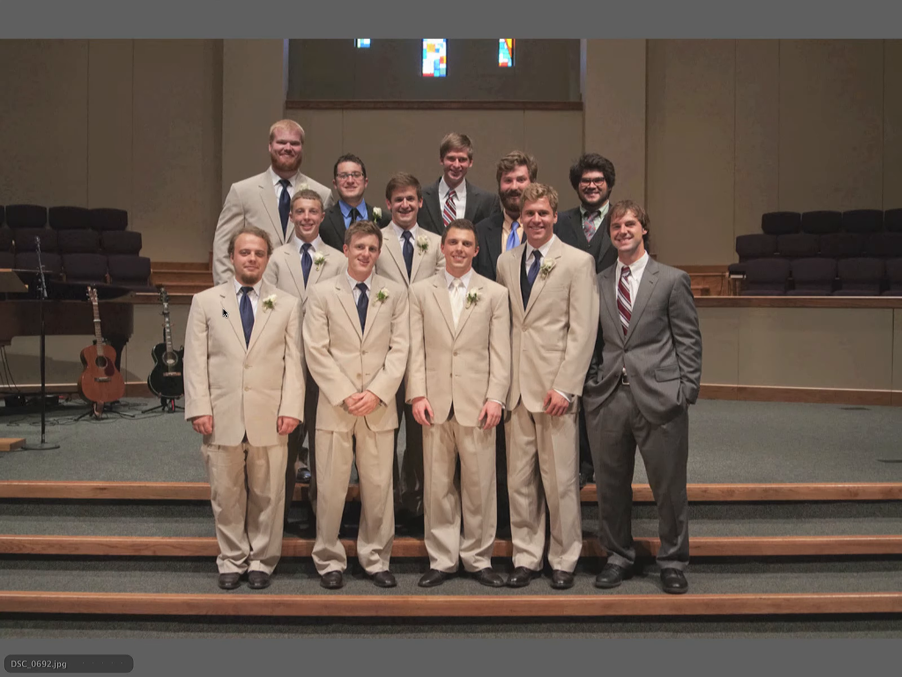
{"action": "key", "text": "Right"}
{"action": "key", "text": "Right"}
{"action": "key", "text": "Right"}
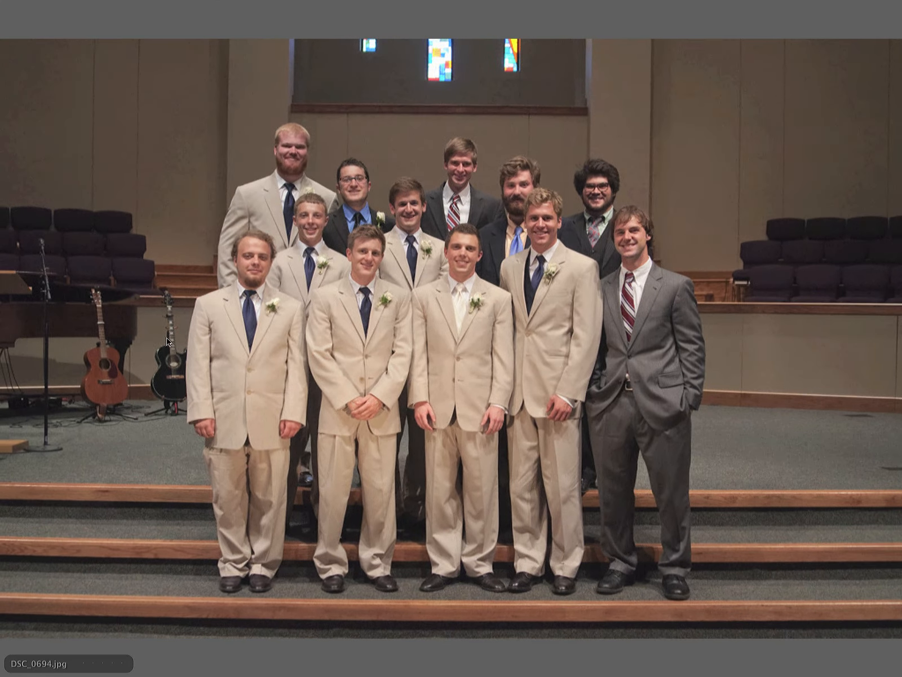
{"action": "key", "text": "Left"}
{"action": "key", "text": "Left"}
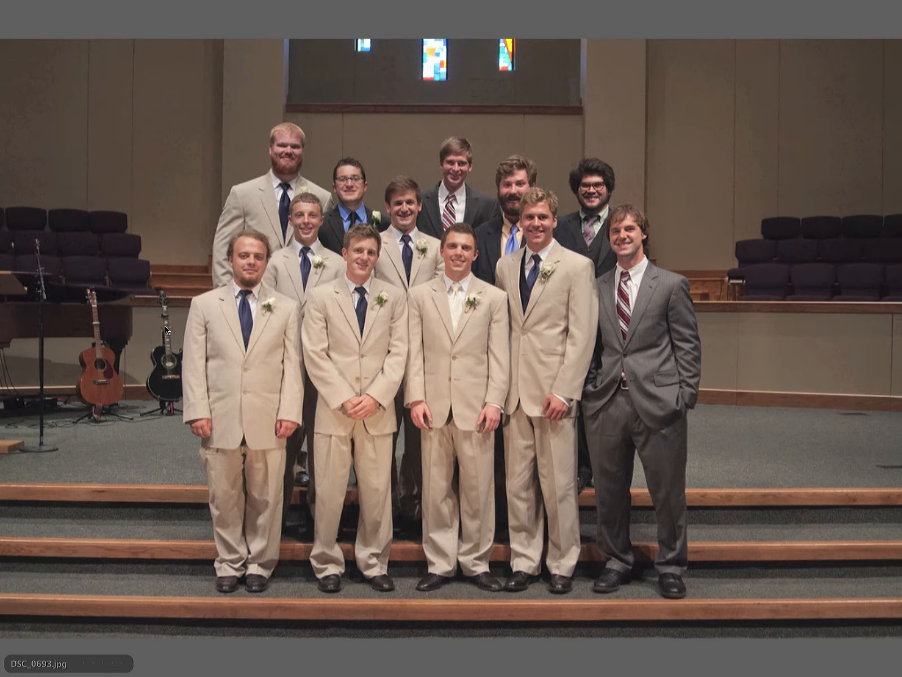
{"action": "key", "text": "space"}
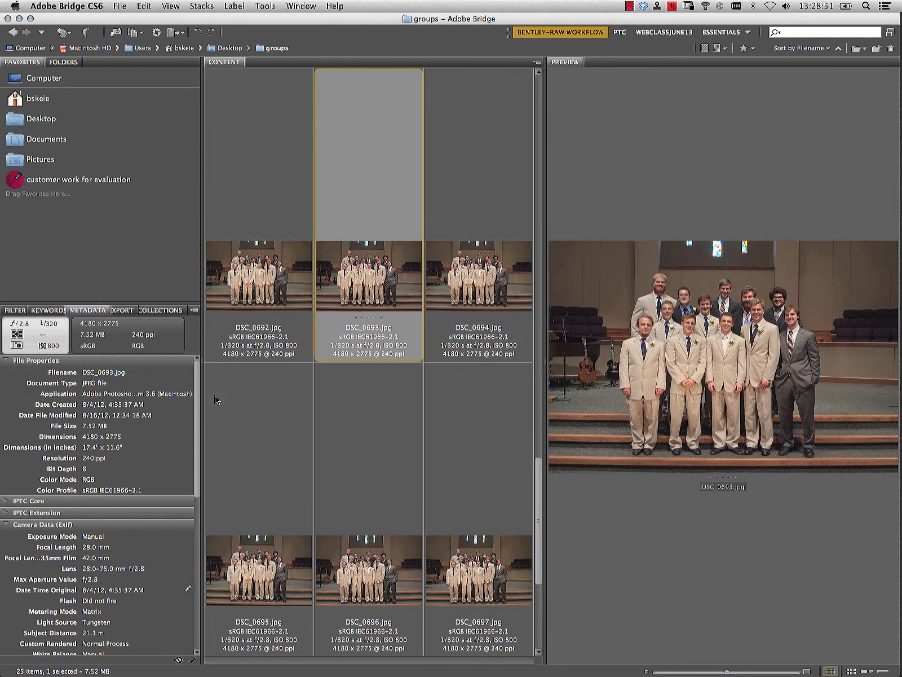
Open the six photos DSC_0692.jpg through DSC_0697.jpg together in Photoshop
{"action": "left_click", "coordinate": [259, 311]}
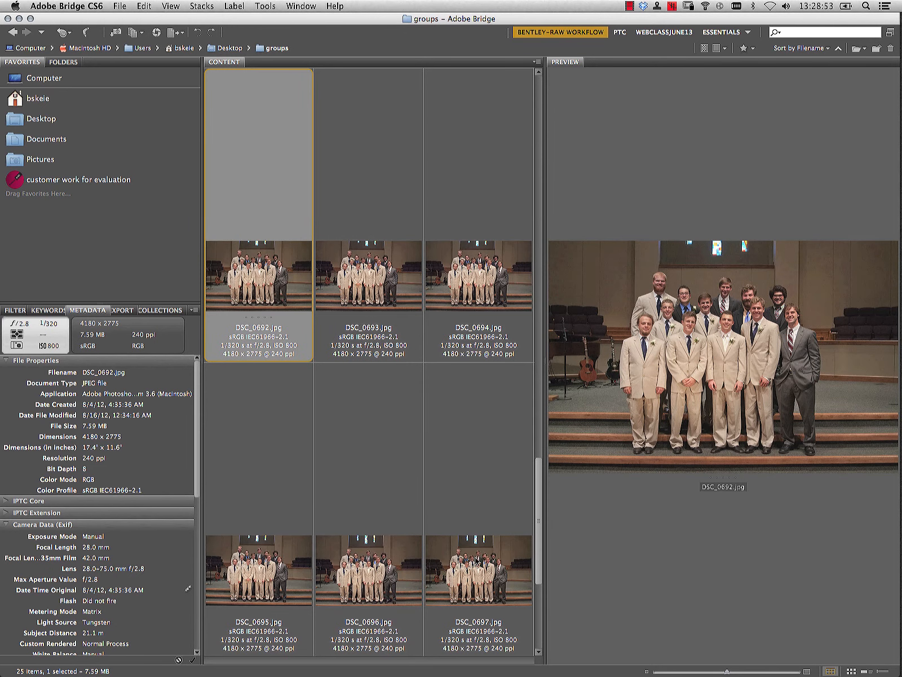
{"action": "left_click", "coordinate": [477, 561], "text": "shift"}
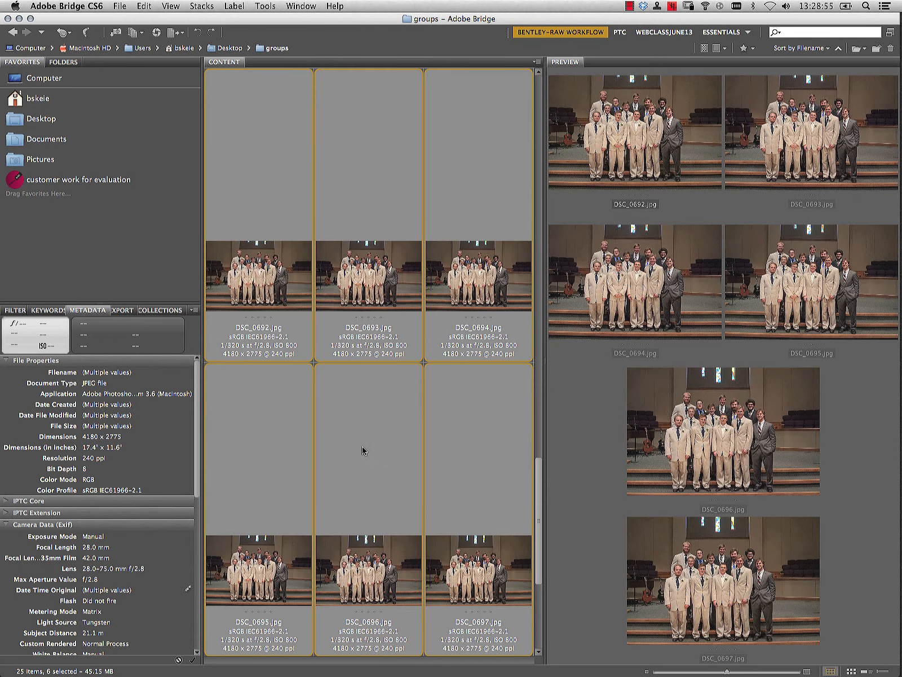
{"action": "double_click", "coordinate": [354, 430]}
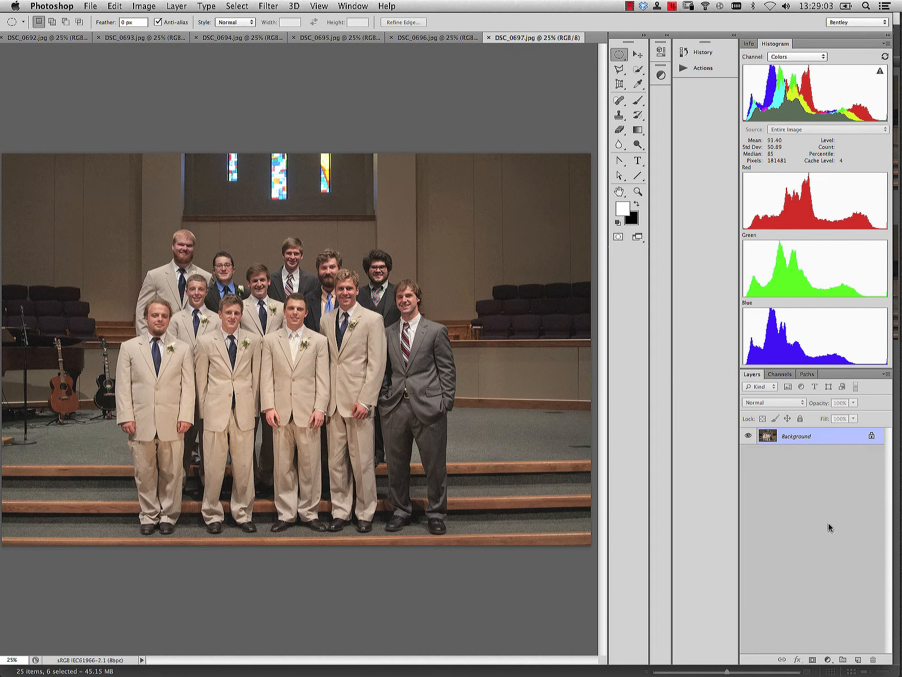
Add a new empty layer above the background in each of the six open photos, from DSC_0697.jpg back to DSC_0692.jpg
{"action": "left_click", "coordinate": [858, 659]}
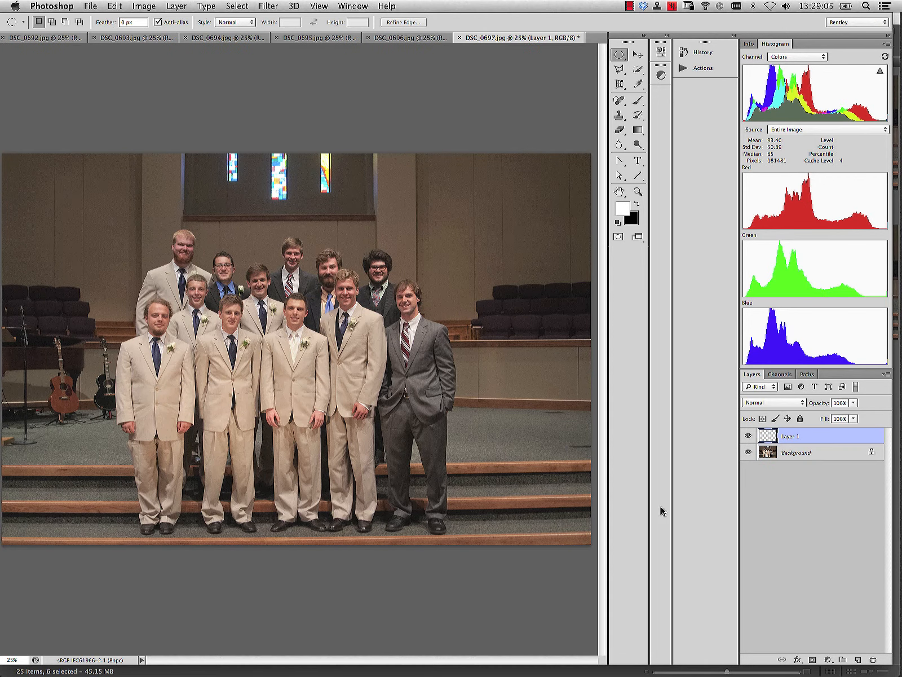
{"action": "left_click", "coordinate": [415, 38]}
{"action": "left_click", "coordinate": [857, 659]}
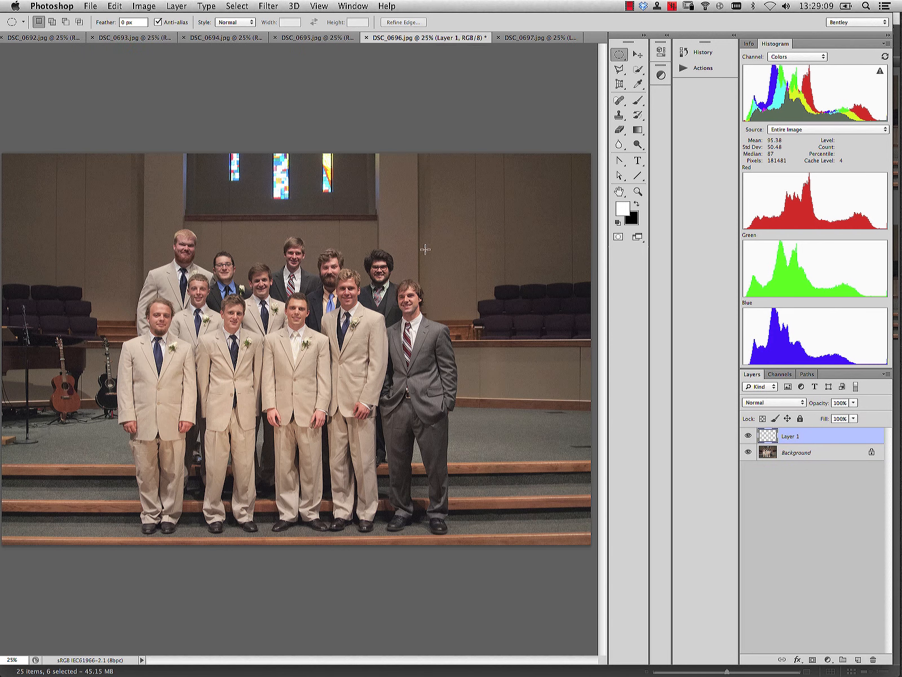
{"action": "left_click", "coordinate": [341, 37]}
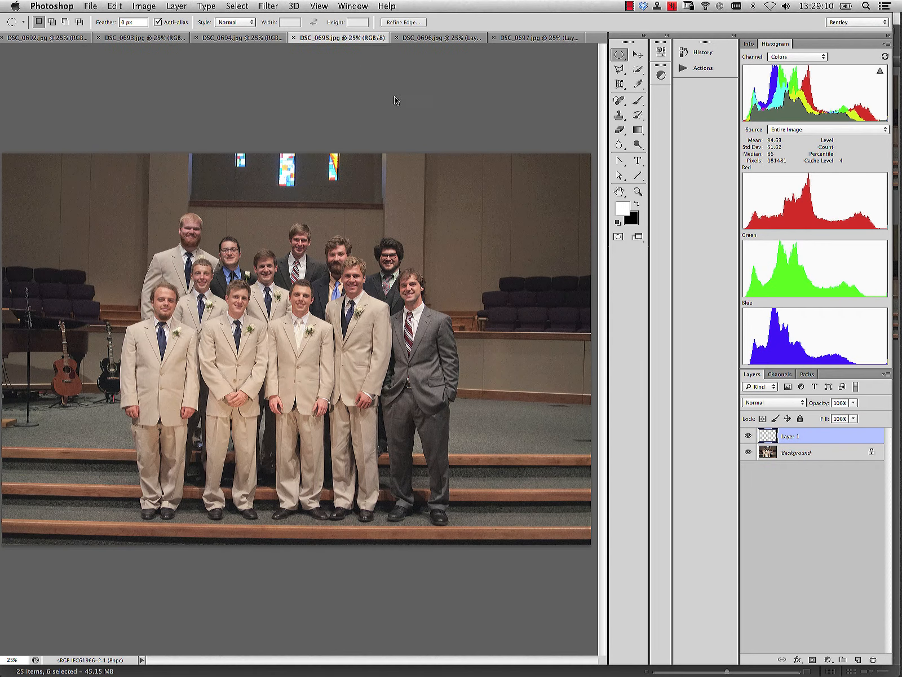
{"action": "left_click", "coordinate": [858, 659]}
{"action": "left_click", "coordinate": [247, 37]}
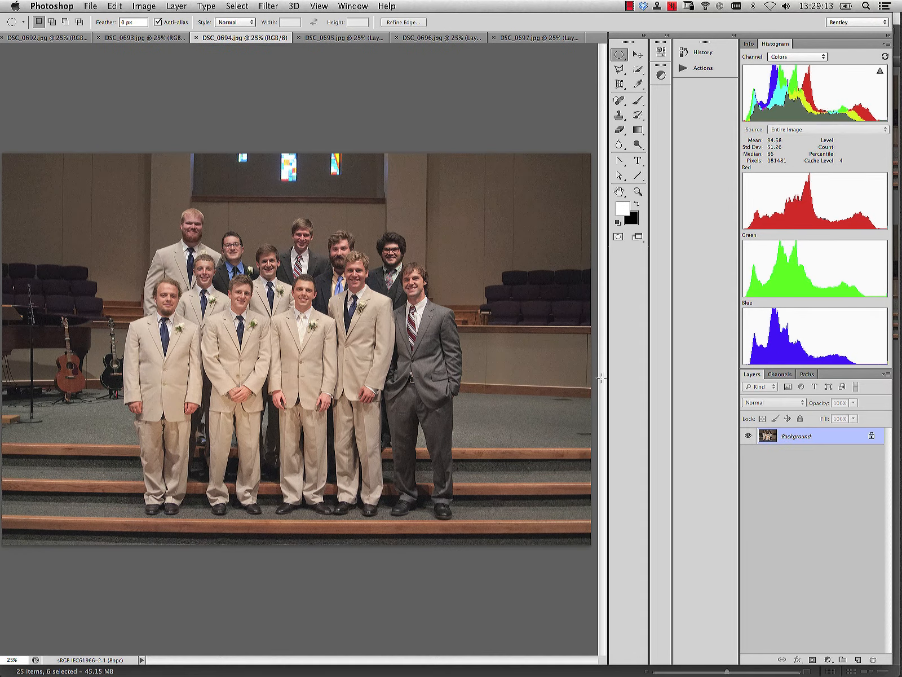
{"action": "left_click", "coordinate": [857, 659]}
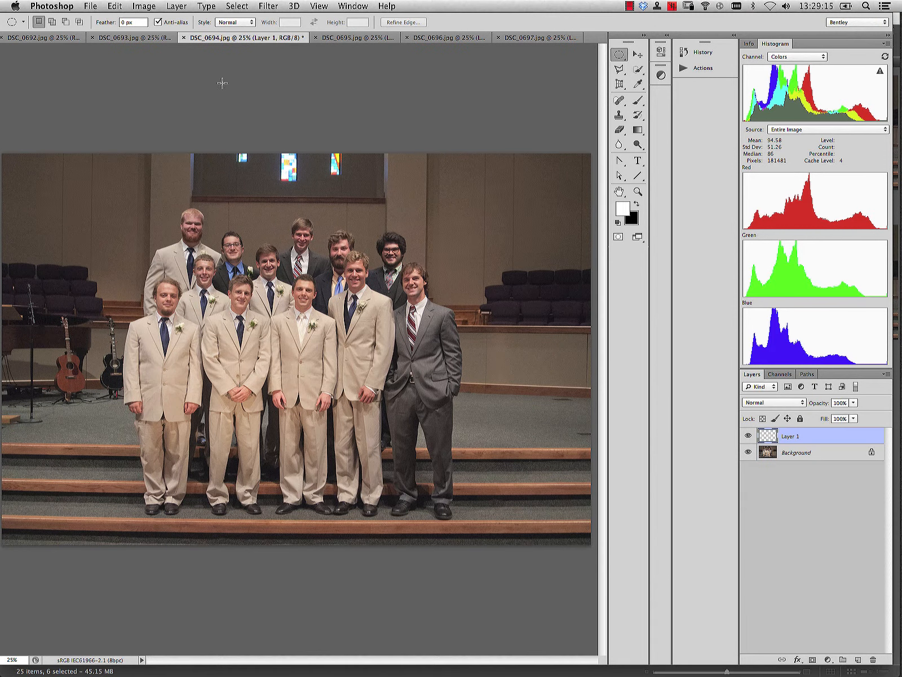
{"action": "left_click", "coordinate": [170, 38]}
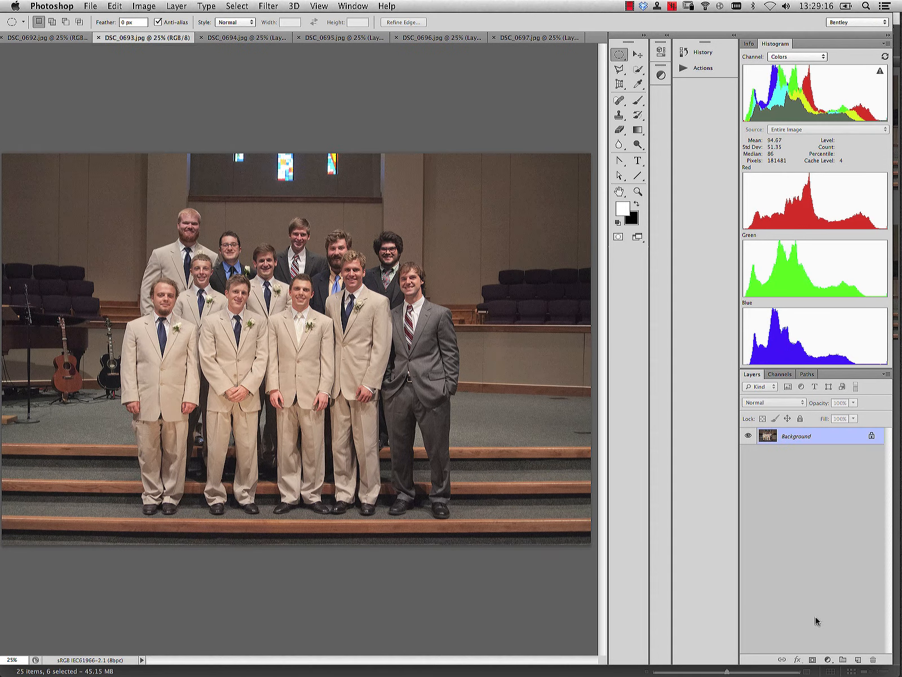
{"action": "left_click", "coordinate": [858, 660]}
{"action": "left_click", "coordinate": [46, 38]}
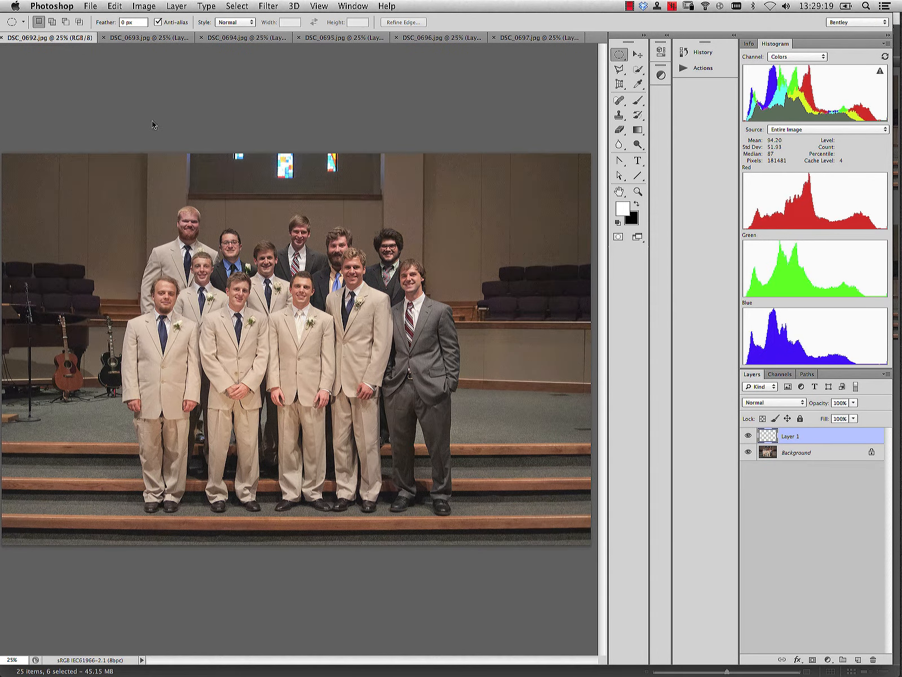
{"action": "left_click", "coordinate": [858, 659]}
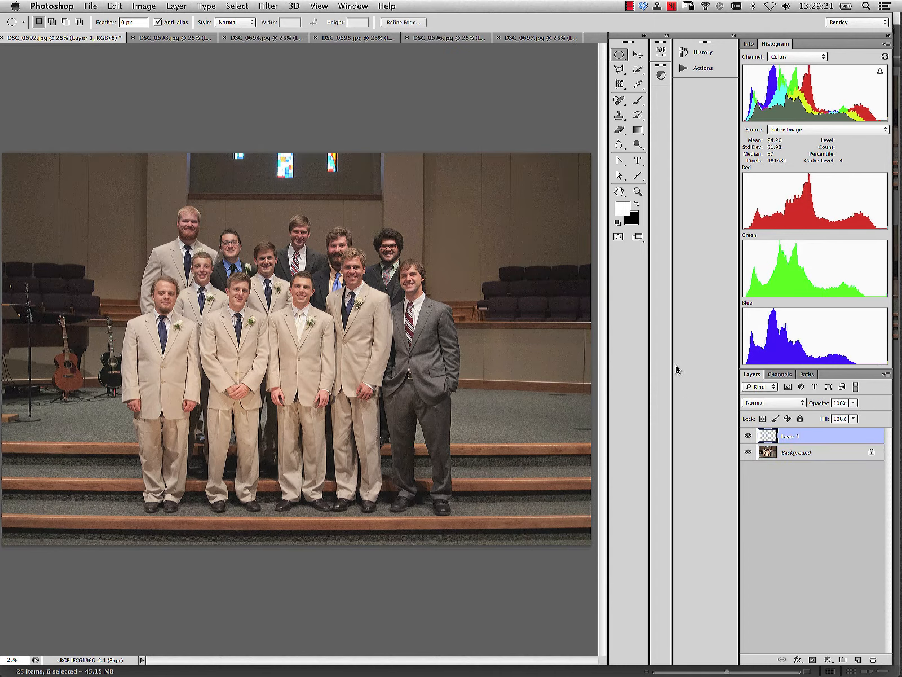
Set the foreground color to a bright red and activate the Brush tool
{"action": "left_click", "coordinate": [625, 212]}
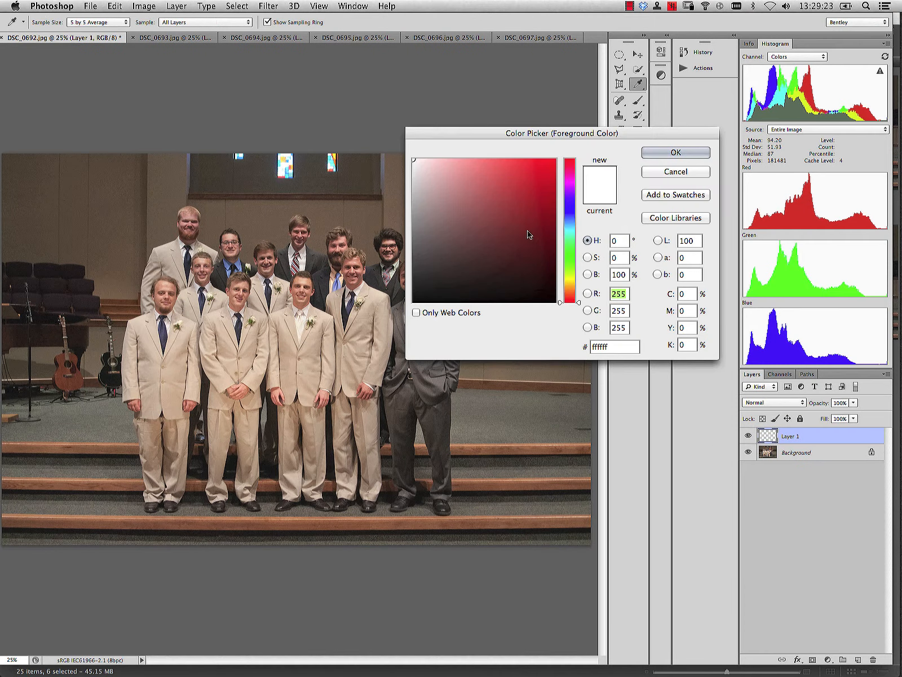
{"action": "left_click_drag", "start_coordinate": [507, 193], "coordinate": [594, 164]}
{"action": "left_click", "coordinate": [689, 152]}
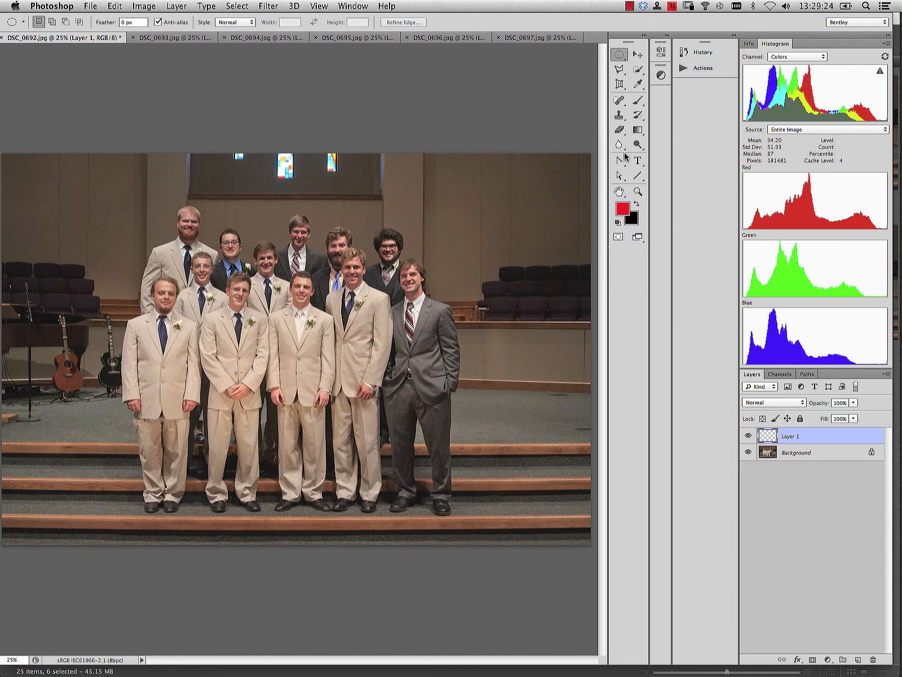
{"action": "left_click", "coordinate": [638, 99]}
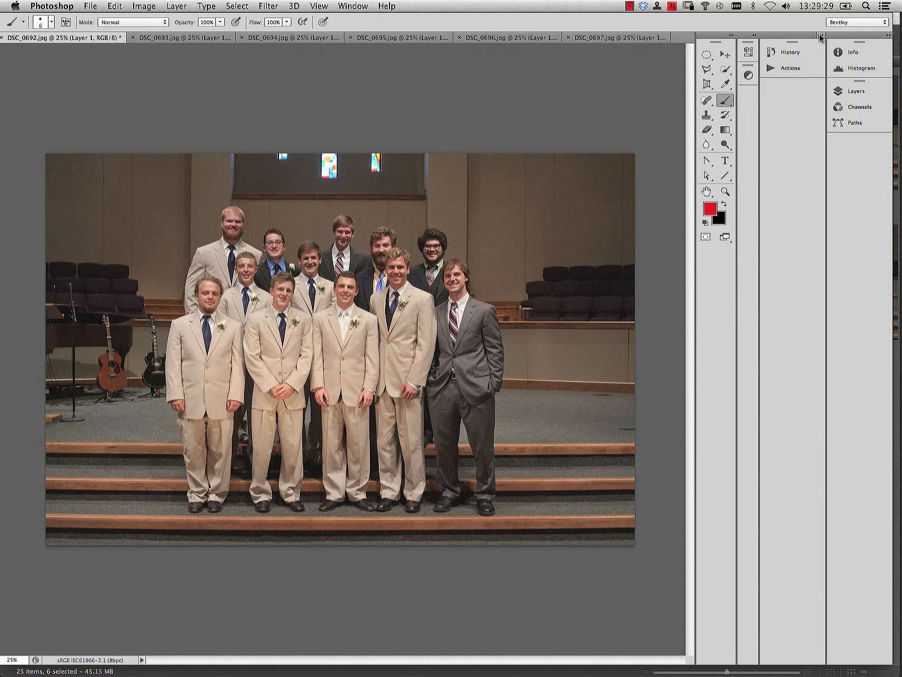
Collapse the expanded side panels to icons to make more room for the images
{"action": "left_click", "coordinate": [887, 35]}
{"action": "left_click", "coordinate": [822, 38]}
{"action": "left_click", "coordinate": [822, 38]}
{"action": "left_click", "coordinate": [755, 38]}
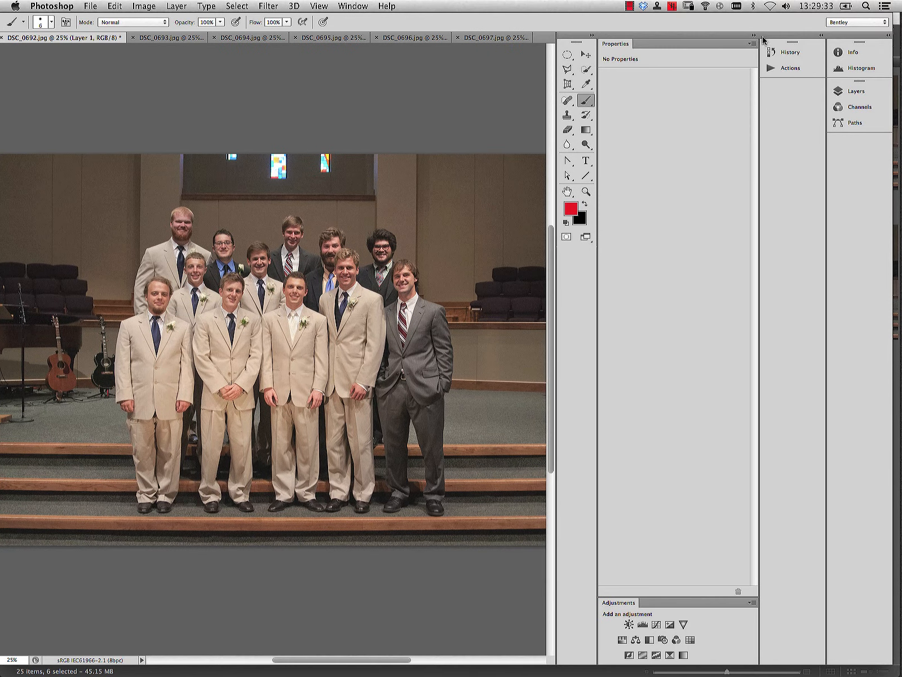
{"action": "left_click", "coordinate": [756, 37]}
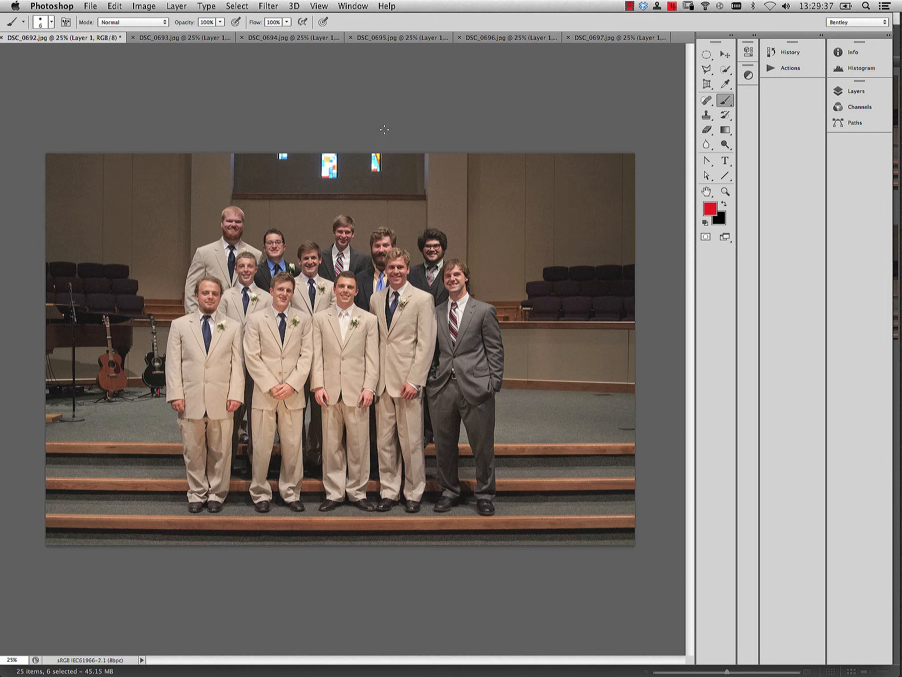
Arrange the six open photos in a 6-up window layout
{"action": "left_click", "coordinate": [353, 7]}
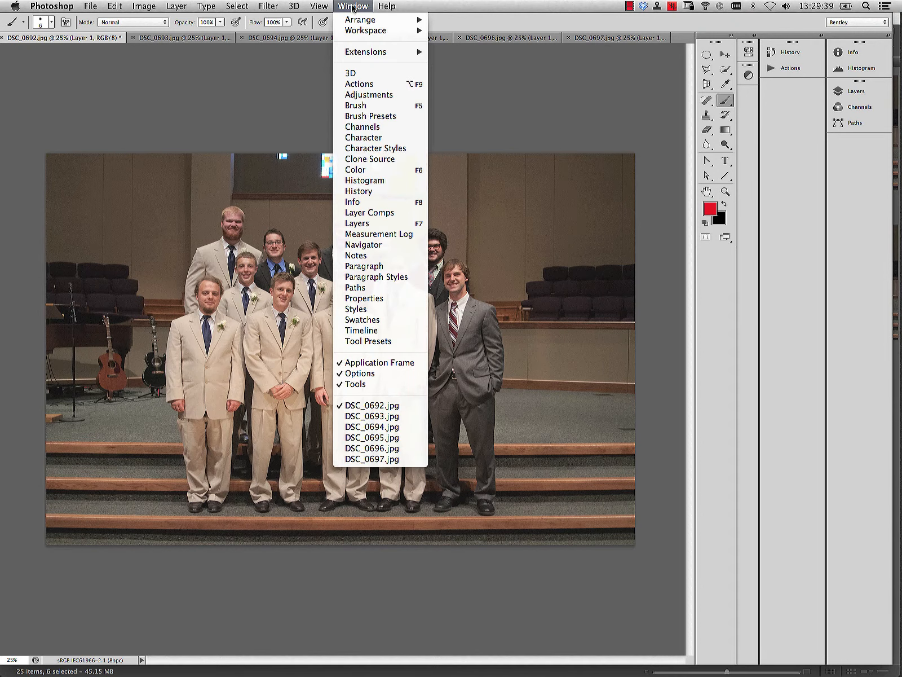
{"action": "mouse_move", "coordinate": [360, 22]}
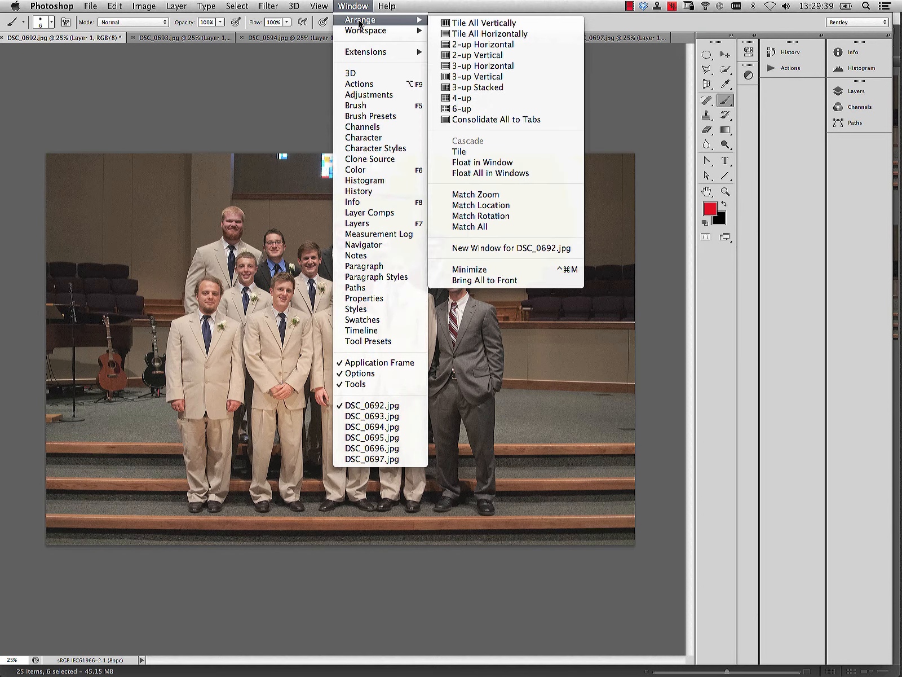
{"action": "left_click", "coordinate": [466, 111]}
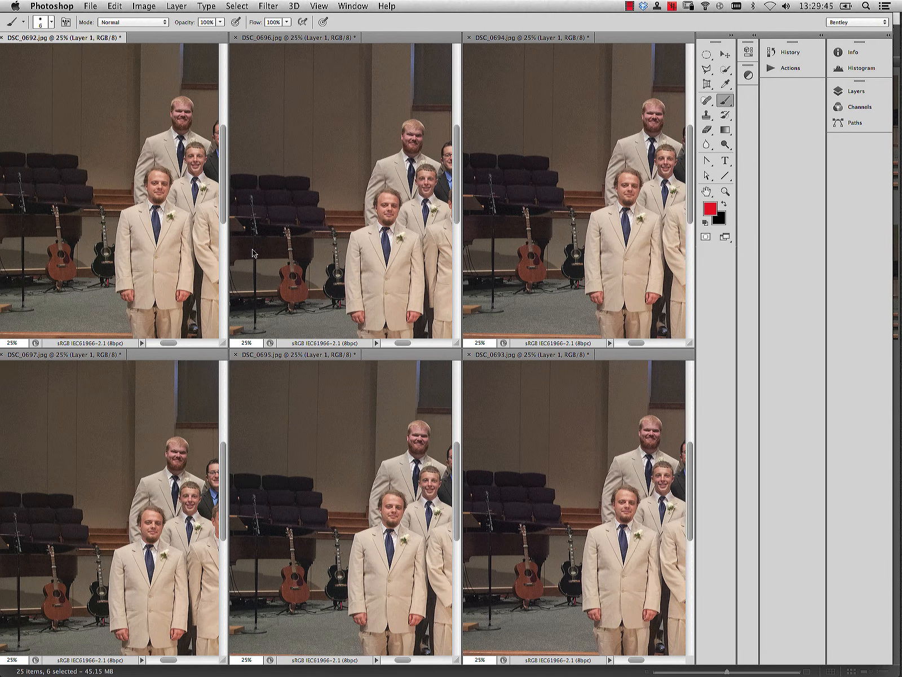
Match zoom and location in all windows to DSC_0692.jpg, framed at 100% on the face of the front-row man nearest the guitars
{"action": "left_click", "coordinate": [156, 188]}
{"action": "left_click", "coordinate": [158, 196]}
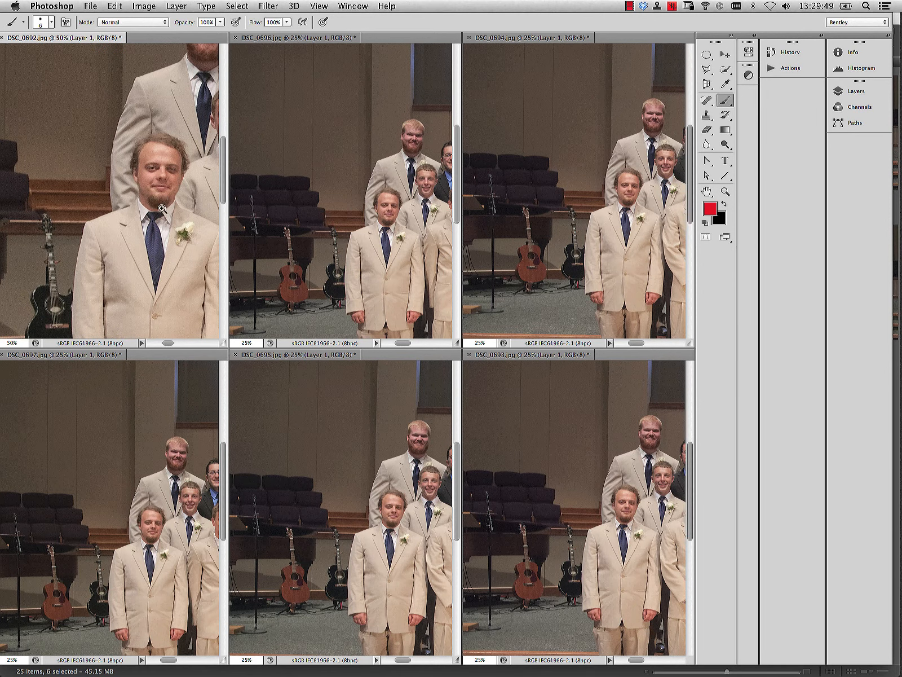
{"action": "left_click", "coordinate": [162, 206]}
{"action": "left_click", "coordinate": [163, 191]}
{"action": "left_click_drag", "start_coordinate": [165, 179], "coordinate": [142, 195]}
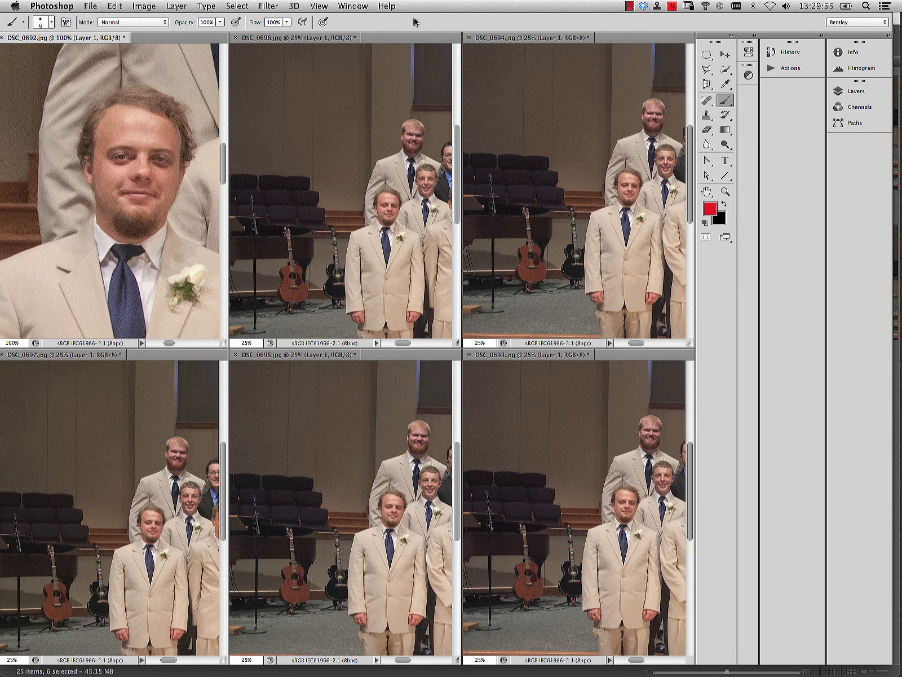
{"action": "left_click", "coordinate": [351, 6]}
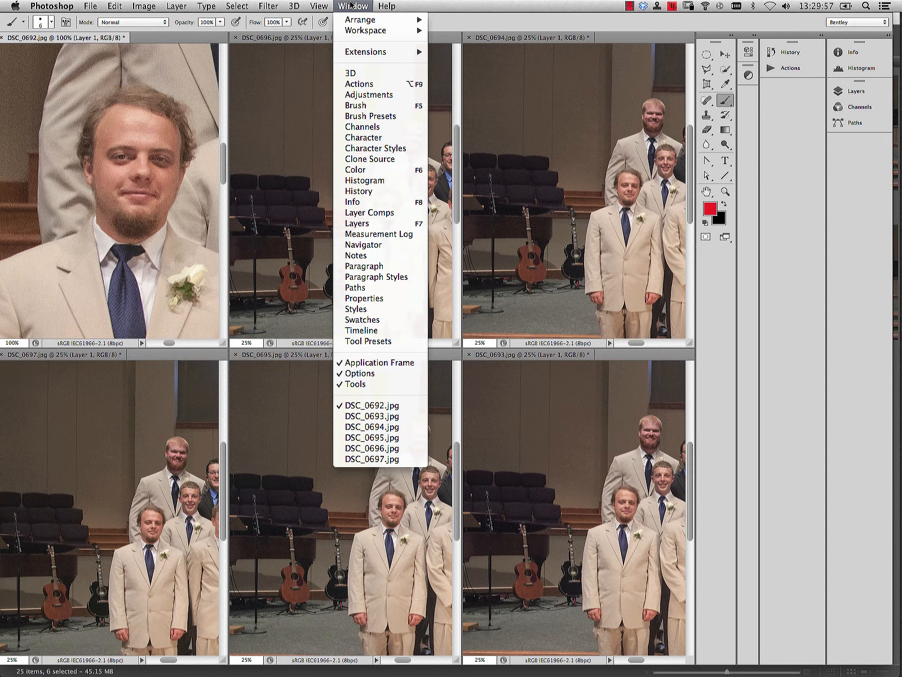
{"action": "mouse_move", "coordinate": [363, 23]}
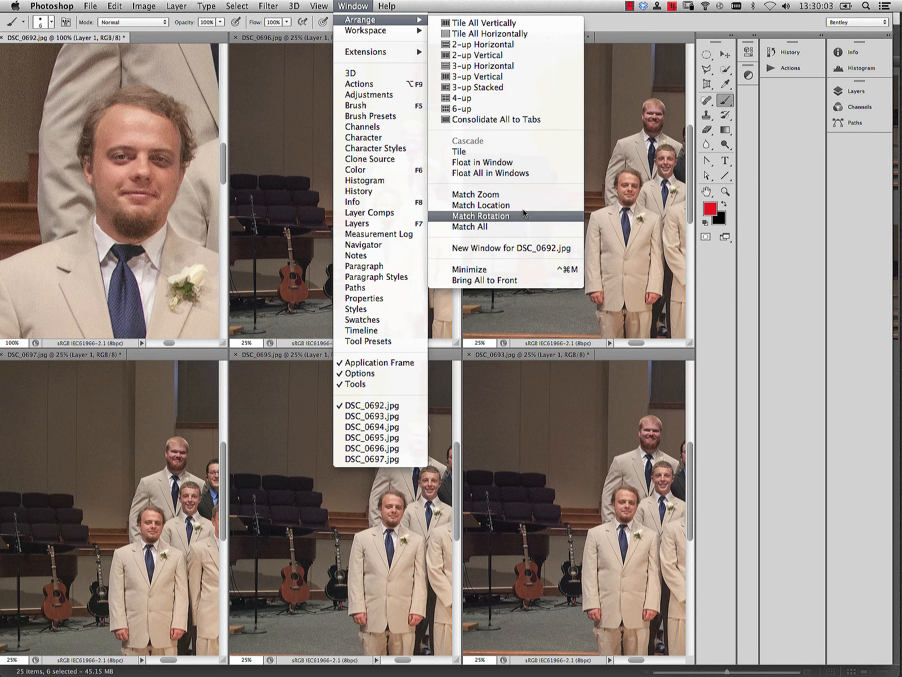
{"action": "left_click", "coordinate": [532, 226]}
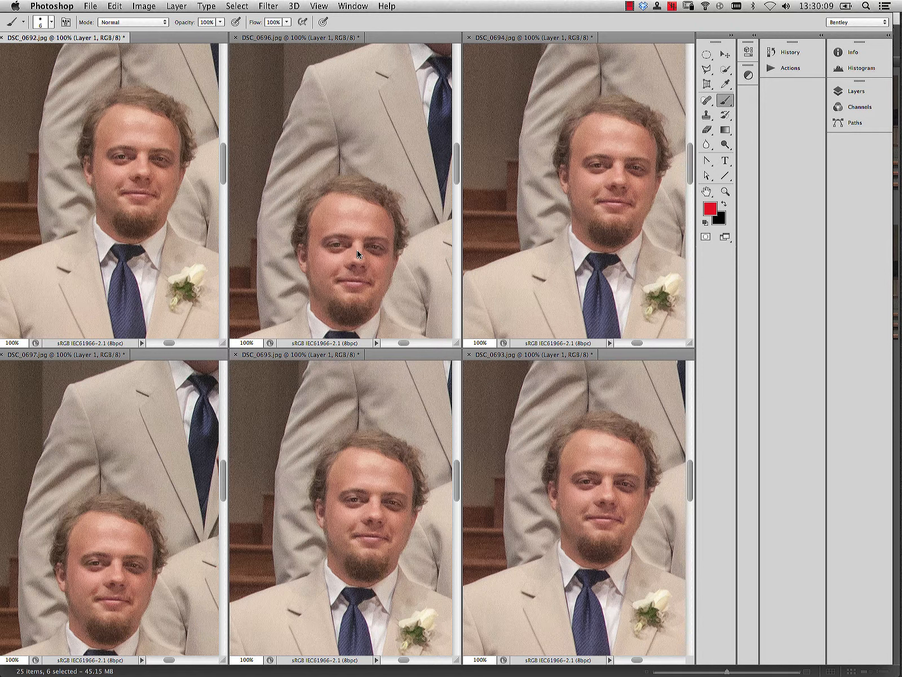
Reposition DSC_0696.jpg and DSC_0697.jpg individually so the goateed man's face lines up with the other four windows
{"action": "left_click", "coordinate": [355, 251]}
{"action": "left_click_drag", "start_coordinate": [351, 265], "coordinate": [354, 192]}
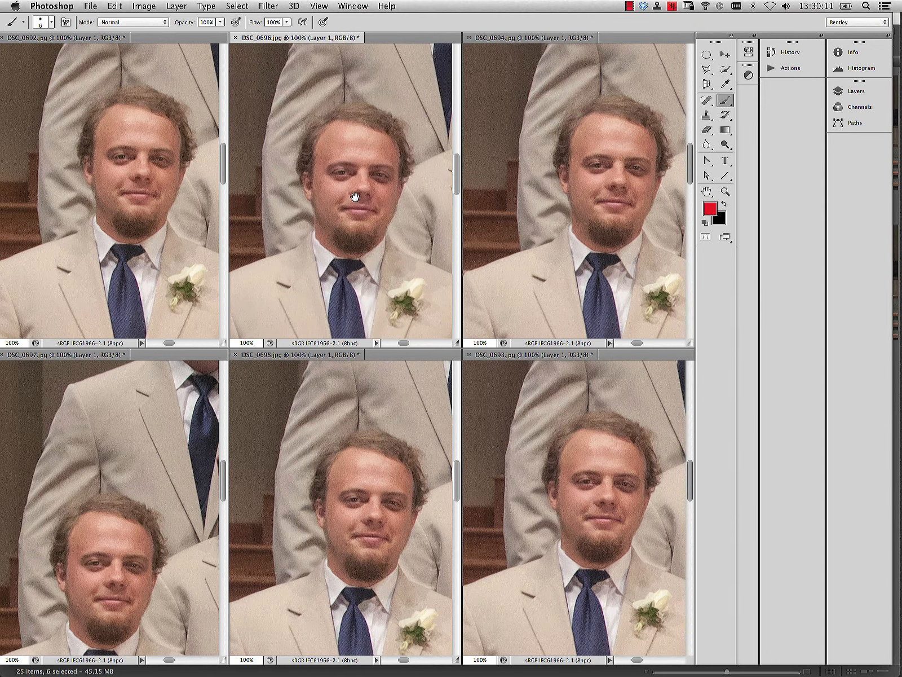
{"action": "left_click", "coordinate": [122, 516]}
{"action": "mouse_move", "coordinate": [123, 513]}
{"action": "left_mouse_down"}
{"action": "mouse_move", "coordinate": [129, 453]}
{"action": "mouse_move", "coordinate": [122, 483]}
{"action": "left_mouse_up"}
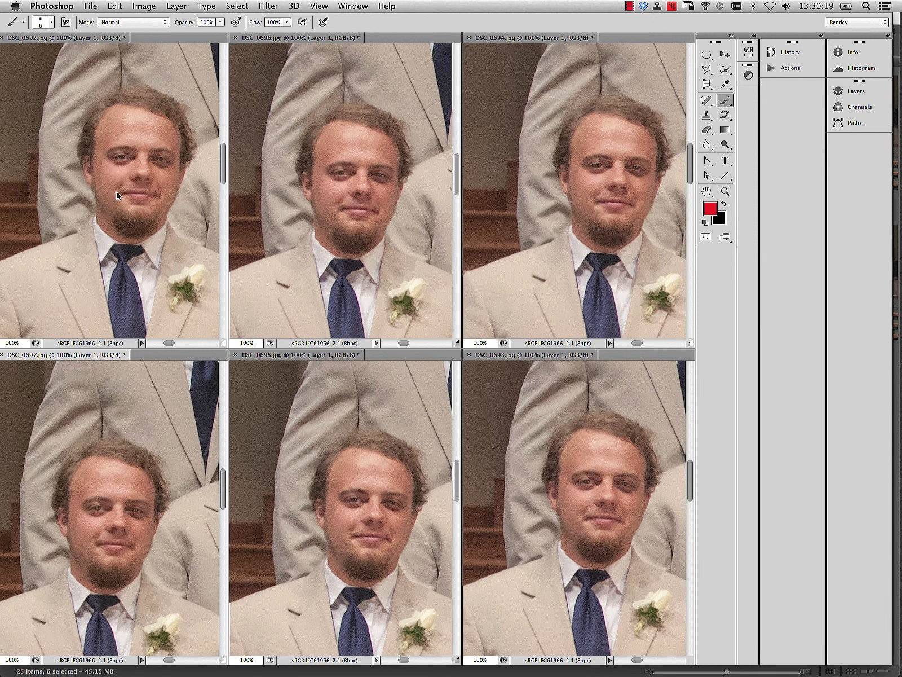
Move all six windows in sync to the second front-row man and cross out his face in DSC_0696.jpg
{"action": "left_click", "coordinate": [134, 129]}
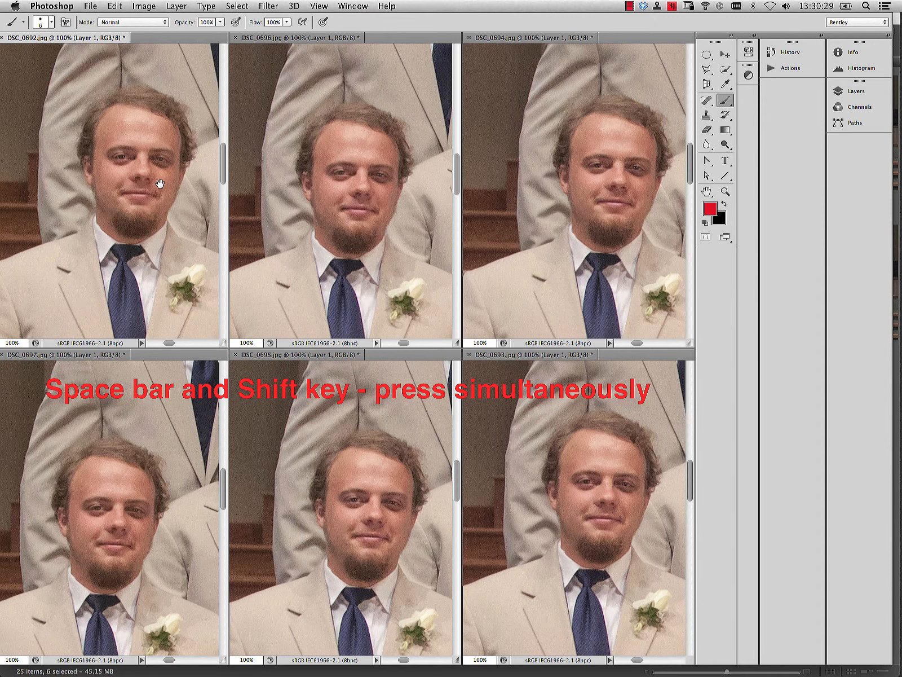
{"action": "left_click_drag", "start_coordinate": [137, 180], "coordinate": [107, 180]}
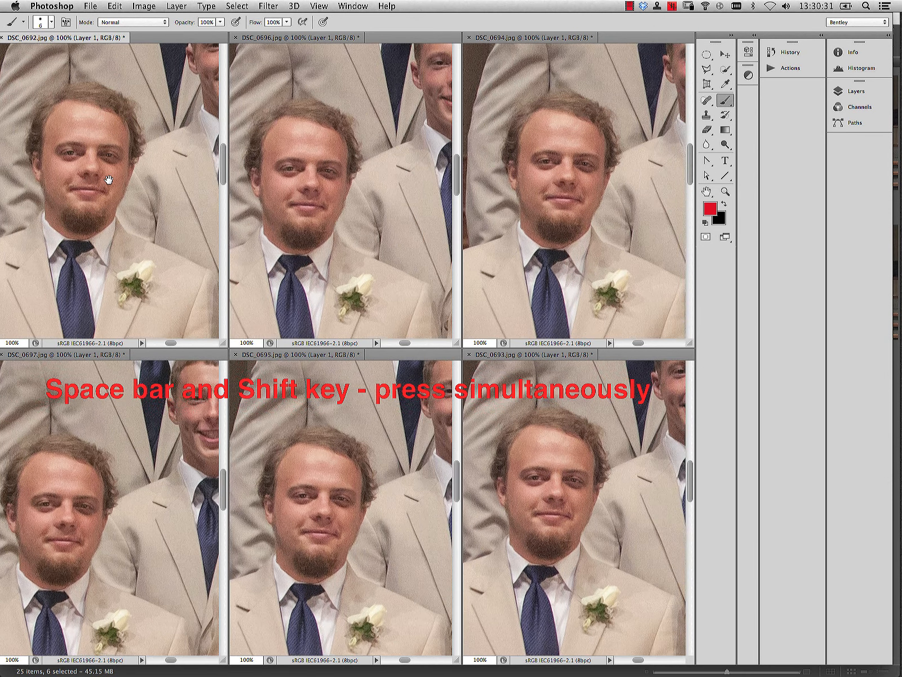
{"action": "left_click_drag", "start_coordinate": [175, 163], "coordinate": [103, 196]}
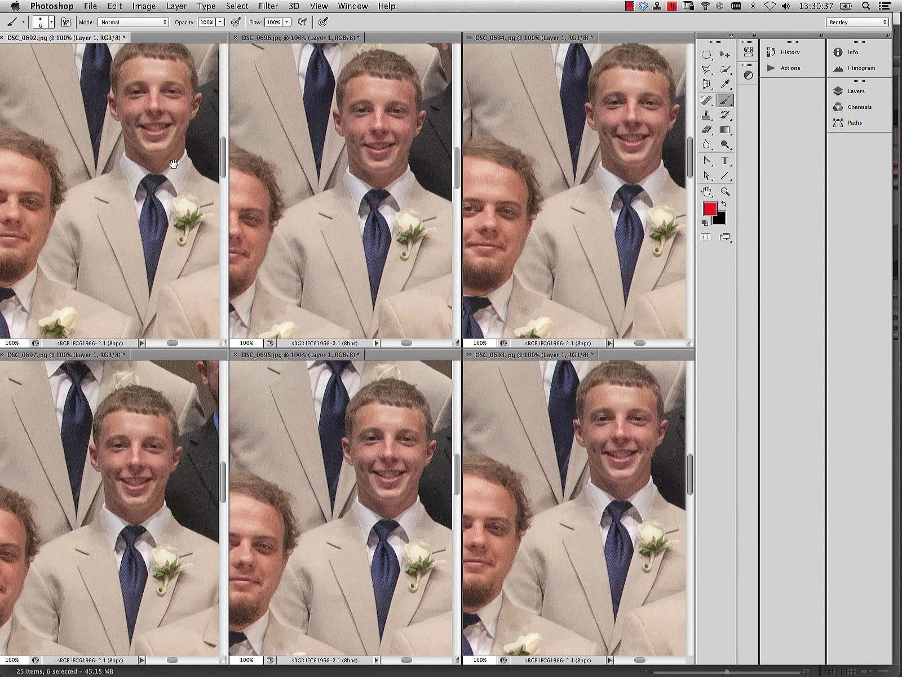
{"action": "left_click_drag", "start_coordinate": [149, 166], "coordinate": [72, 151]}
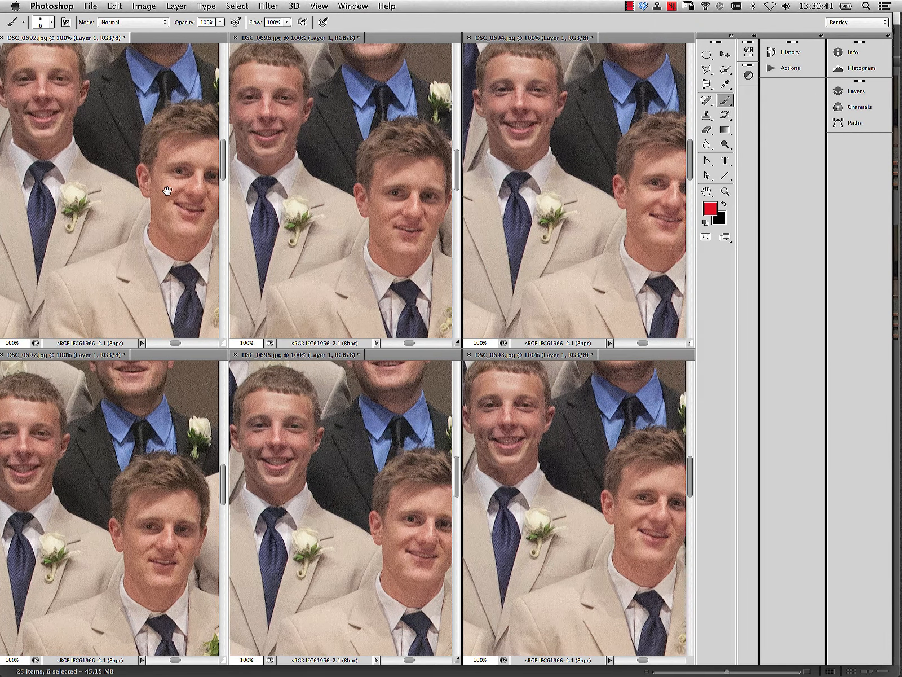
{"action": "left_click_drag", "start_coordinate": [141, 186], "coordinate": [113, 175]}
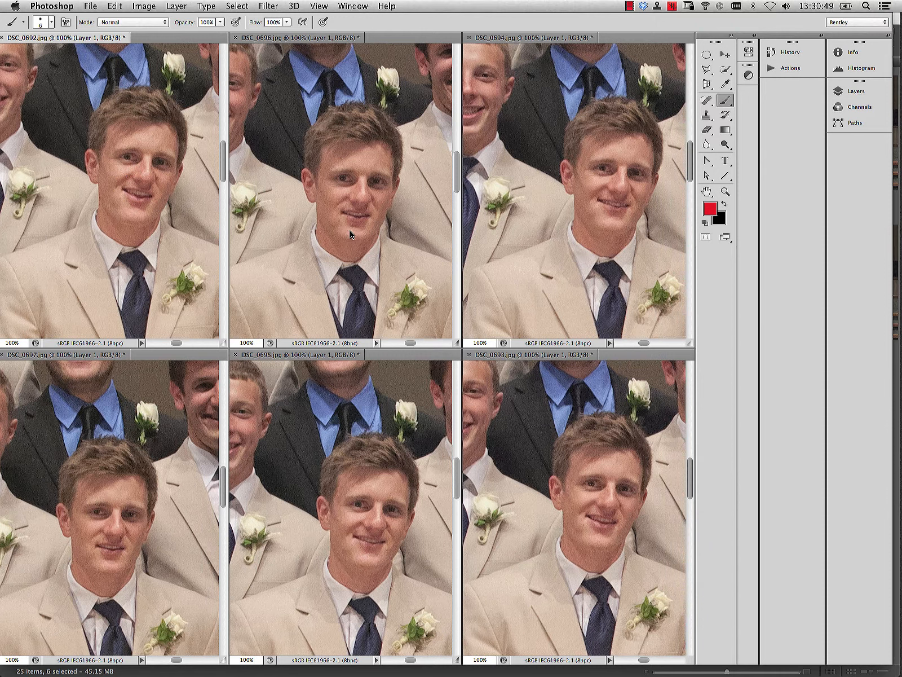
{"action": "left_click", "coordinate": [361, 198]}
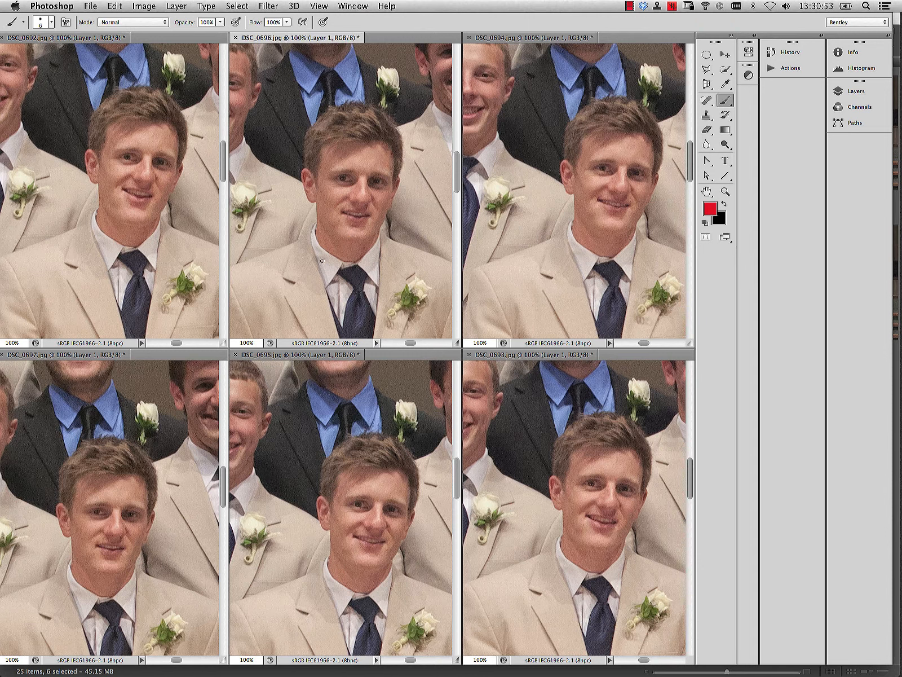
{"action": "left_click_drag", "start_coordinate": [340, 165], "coordinate": [376, 223]}
{"action": "left_click_drag", "start_coordinate": [399, 162], "coordinate": [328, 220]}
Cross out the same man's face in DSC_0697.jpg and circle it in DSC_0692.jpg as the best one
{"action": "left_click", "coordinate": [79, 494]}
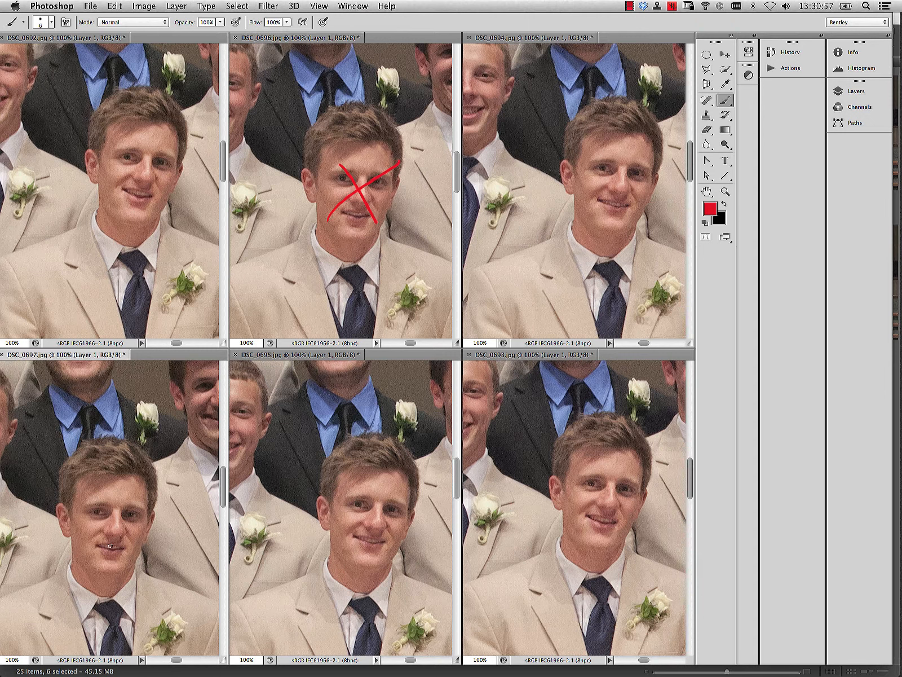
{"action": "left_click_drag", "start_coordinate": [82, 494], "coordinate": [134, 564]}
{"action": "left_click_drag", "start_coordinate": [164, 499], "coordinate": [80, 571]}
{"action": "left_click", "coordinate": [119, 112]}
{"action": "mouse_move", "coordinate": [92, 111]}
{"action": "left_mouse_down"}
{"action": "mouse_move", "coordinate": [102, 247]}
{"action": "mouse_move", "coordinate": [169, 245]}
{"action": "mouse_move", "coordinate": [224, 156]}
{"action": "mouse_move", "coordinate": [193, 105]}
{"action": "mouse_move", "coordinate": [146, 80]}
{"action": "mouse_move", "coordinate": [99, 88]}
{"action": "left_mouse_up"}
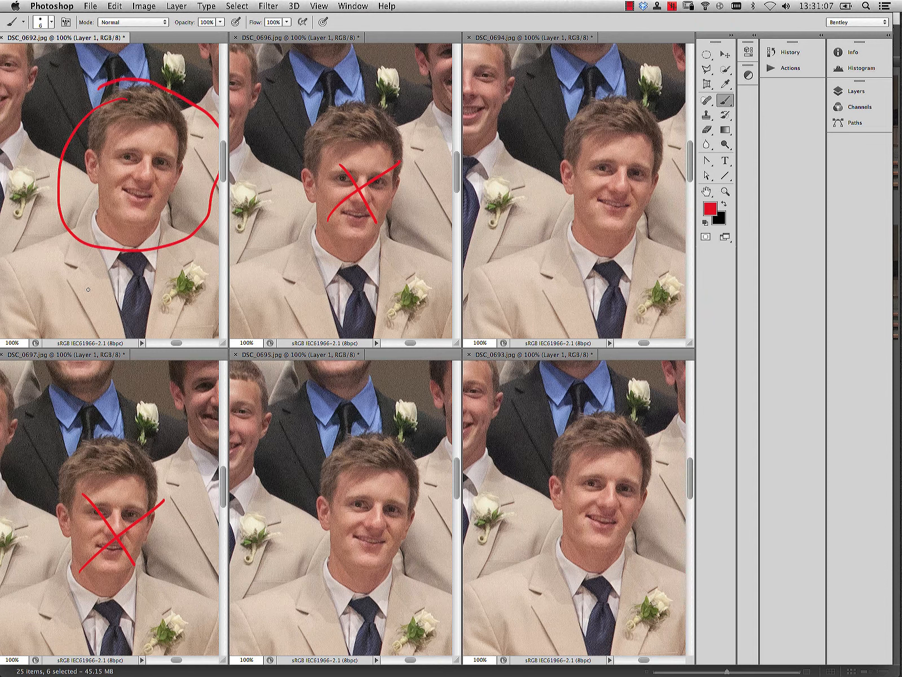
Cross out the face of the front-row man with the cream tie in DSC_0696.jpg and DSC_0697.jpg
{"action": "left_click", "coordinate": [384, 434]}
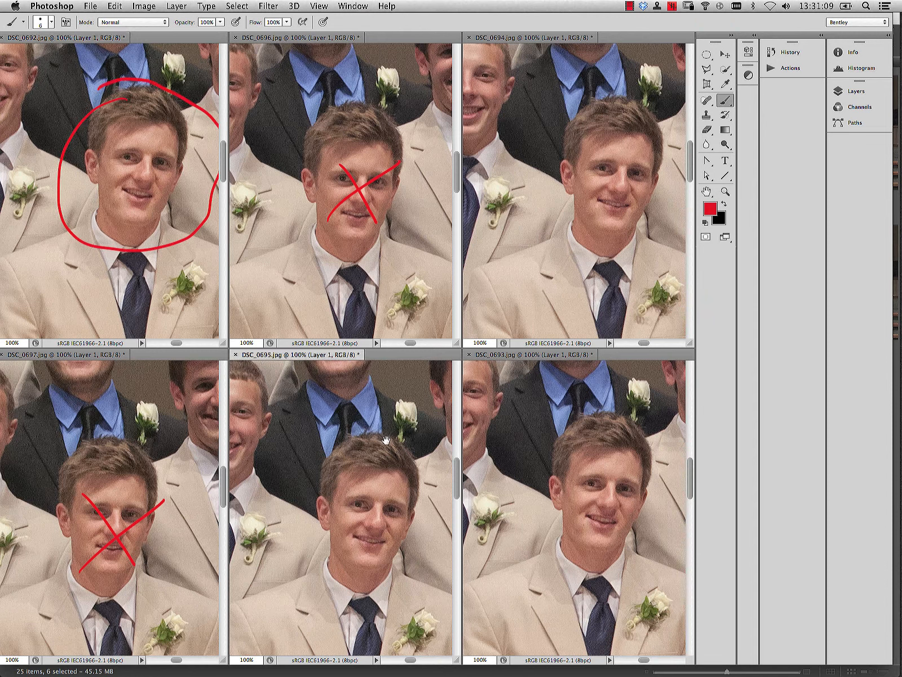
{"action": "left_click_drag", "start_coordinate": [360, 441], "coordinate": [272, 516]}
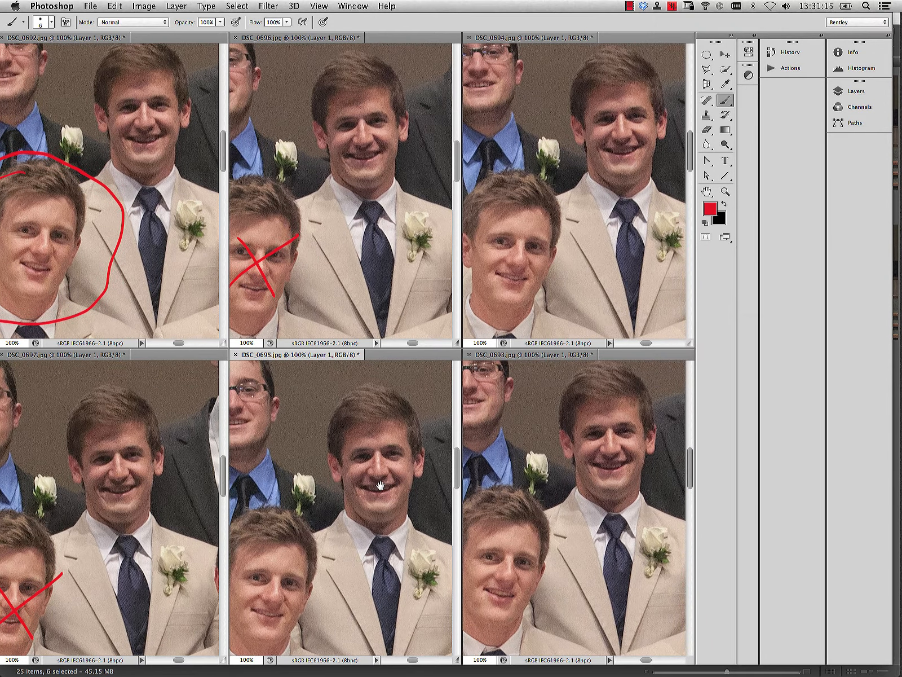
{"action": "left_click_drag", "start_coordinate": [383, 511], "coordinate": [300, 370]}
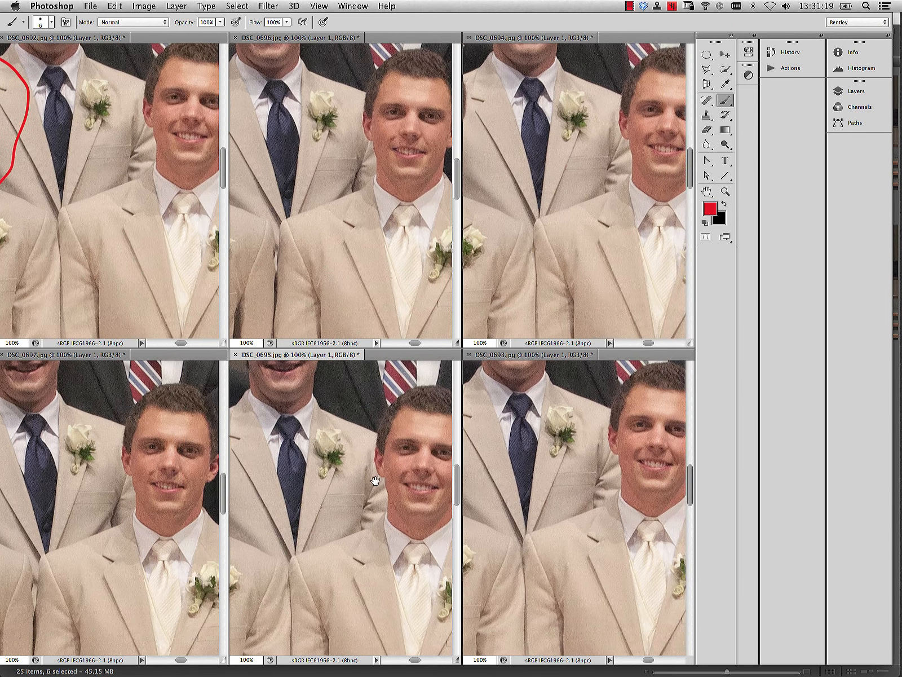
{"action": "left_click_drag", "start_coordinate": [359, 486], "coordinate": [346, 488]}
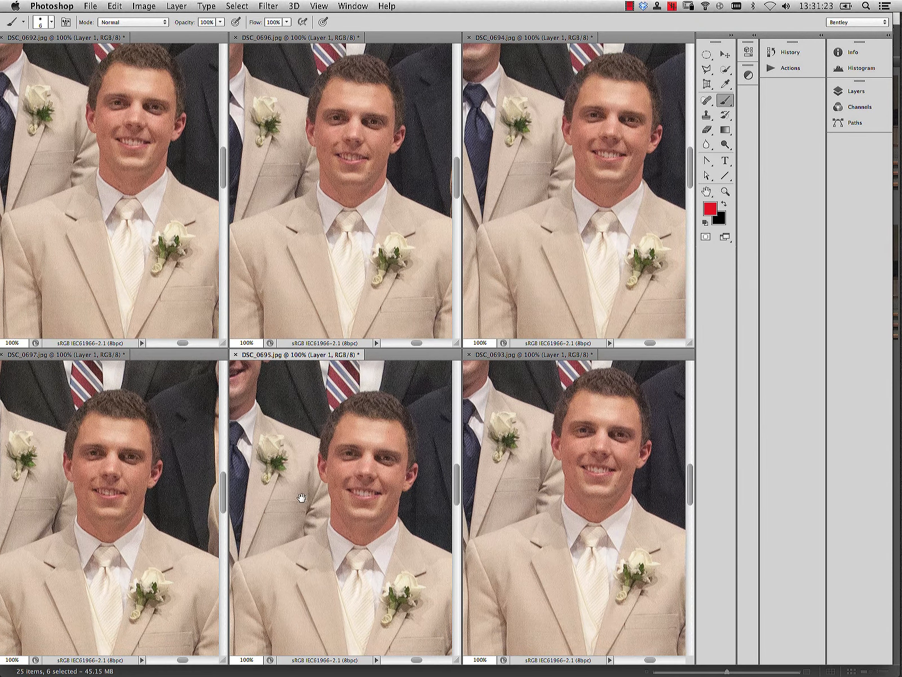
{"action": "left_click", "coordinate": [361, 195]}
{"action": "left_click_drag", "start_coordinate": [334, 109], "coordinate": [377, 189]}
{"action": "left_click_drag", "start_coordinate": [401, 126], "coordinate": [317, 199]}
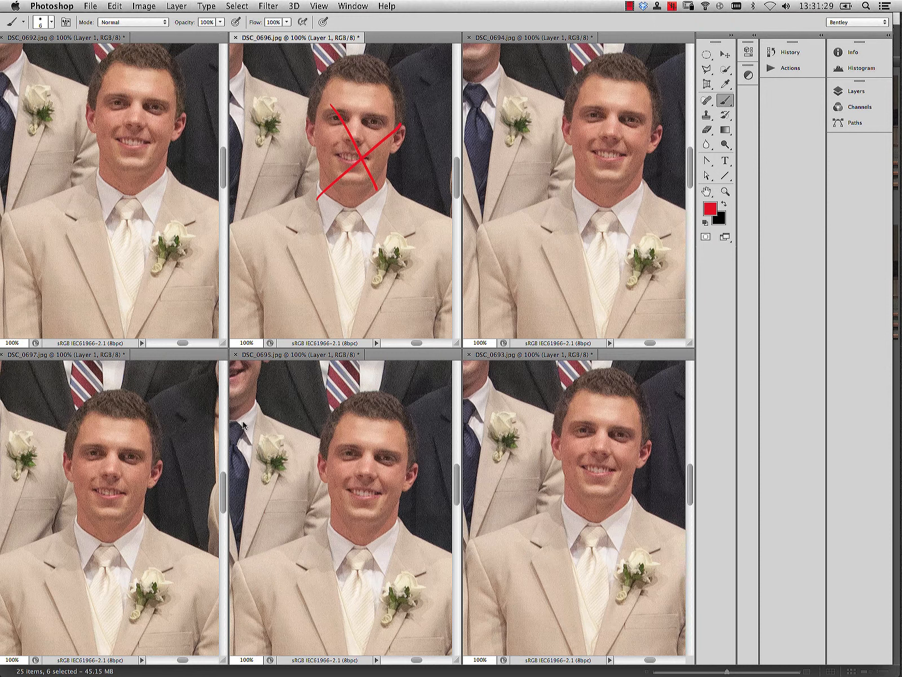
{"action": "left_click", "coordinate": [88, 435]}
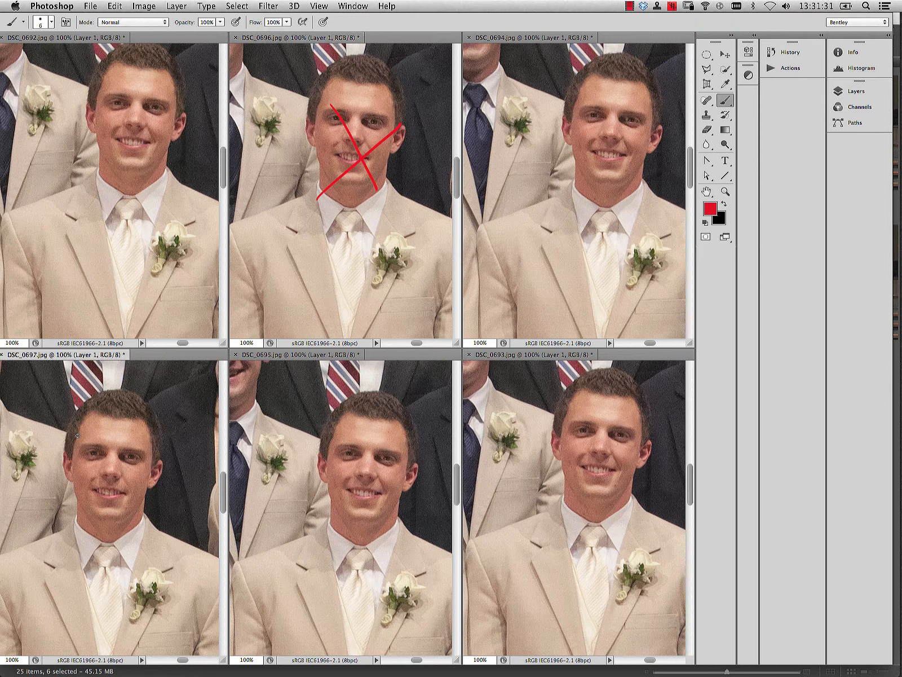
{"action": "left_click_drag", "start_coordinate": [78, 436], "coordinate": [147, 519]}
{"action": "left_click_drag", "start_coordinate": [164, 437], "coordinate": [88, 508]}
Cross out the face of the blond front-row man with the dark vest in DSC_0696.jpg
{"action": "left_click", "coordinate": [371, 452]}
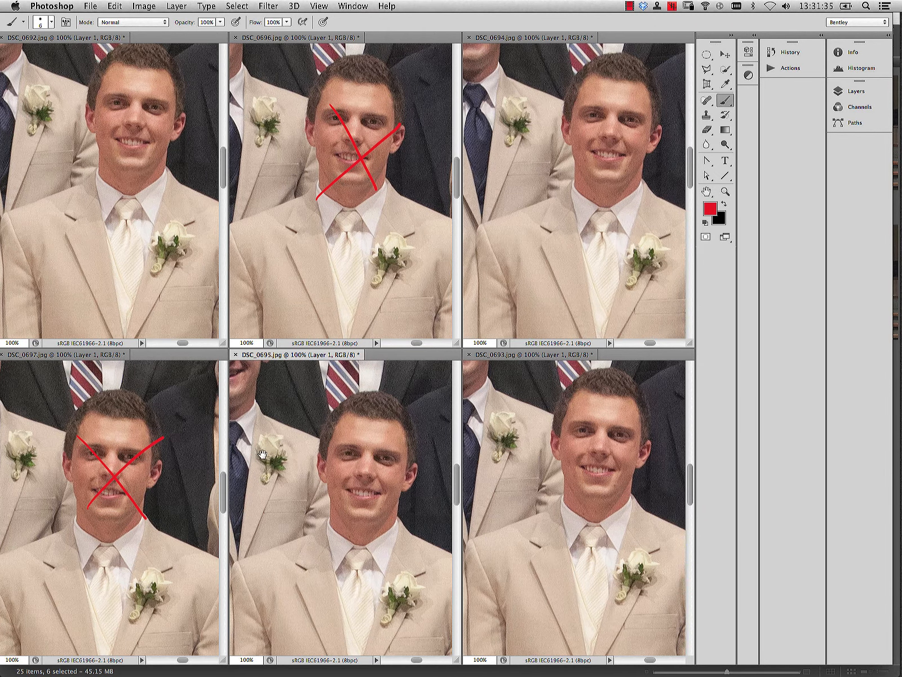
{"action": "left_click_drag", "start_coordinate": [389, 461], "coordinate": [292, 520]}
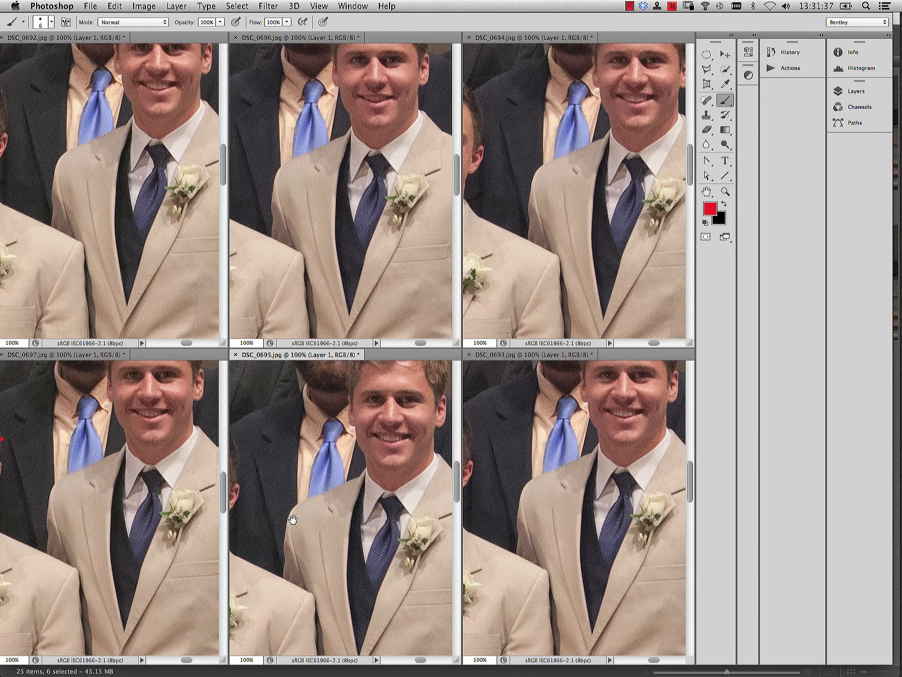
{"action": "left_click_drag", "start_coordinate": [409, 450], "coordinate": [361, 514]}
{"action": "left_click_drag", "start_coordinate": [352, 506], "coordinate": [357, 517]}
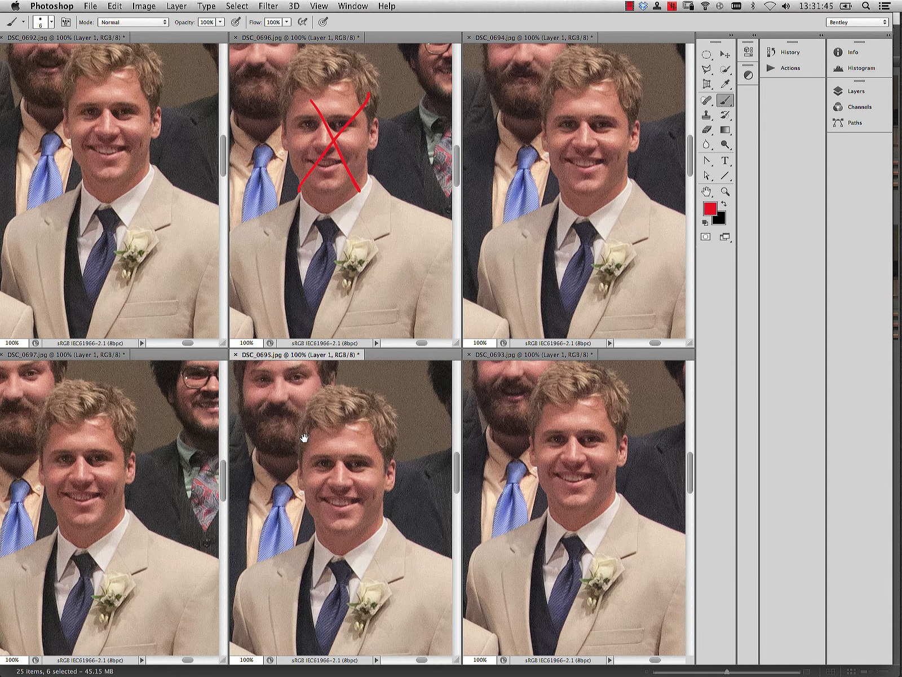
Cross out the brown-bearded man in DSC_0692.jpg and DSC_0693.jpg, and the back-row man with the striped tie in DSC_0696.jpg and DSC_0697.jpg
{"action": "left_click_drag", "start_coordinate": [366, 432], "coordinate": [269, 454]}
{"action": "left_click_drag", "start_coordinate": [329, 481], "coordinate": [262, 451]}
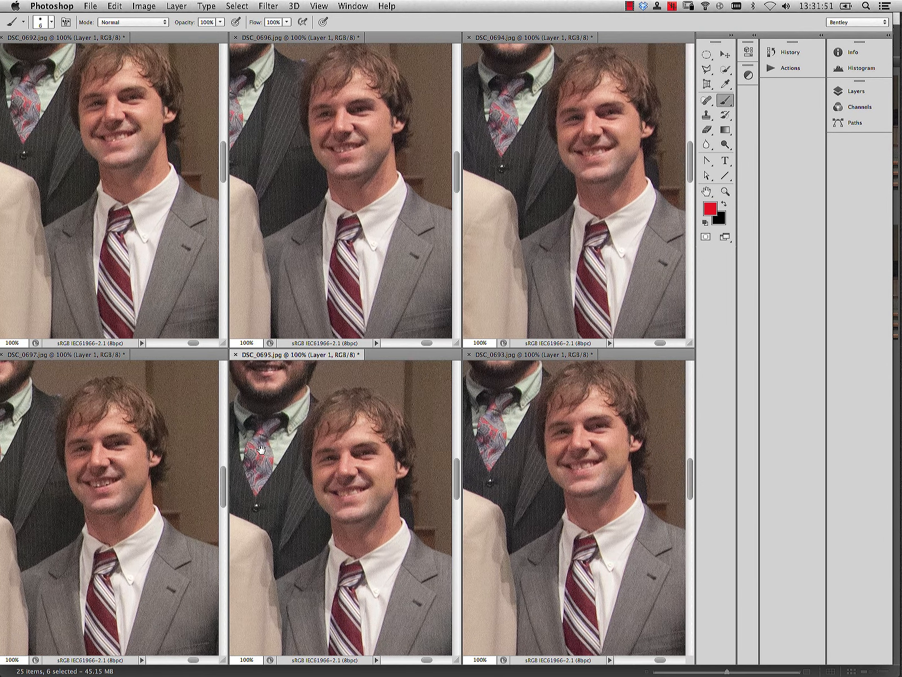
{"action": "left_click_drag", "start_coordinate": [354, 428], "coordinate": [394, 523]}
{"action": "left_click_drag", "start_coordinate": [322, 483], "coordinate": [364, 527]}
{"action": "left_click_drag", "start_coordinate": [289, 443], "coordinate": [410, 464]}
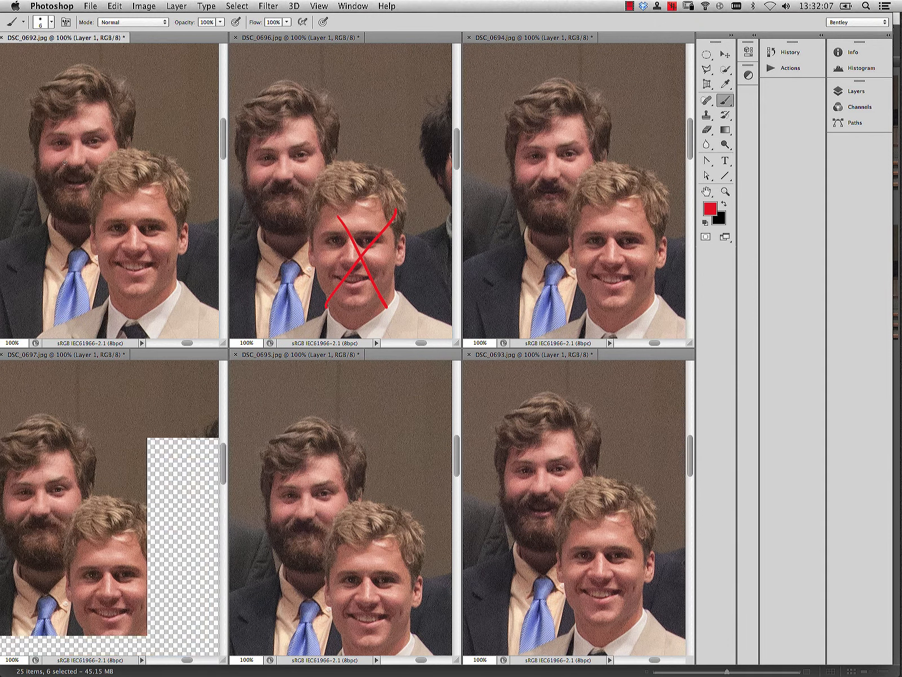
{"action": "left_click_drag", "start_coordinate": [47, 127], "coordinate": [83, 191]}
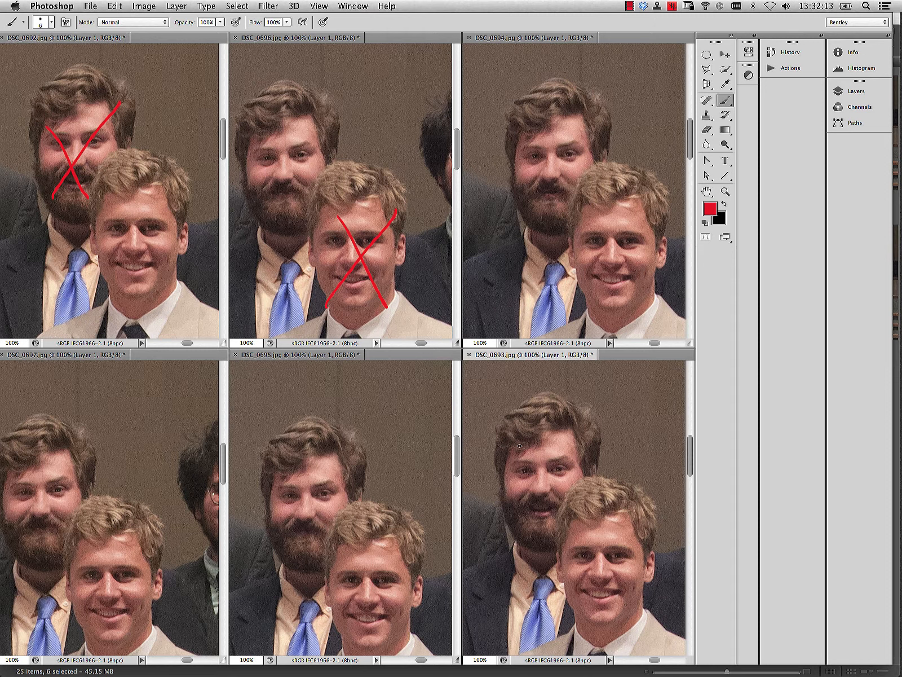
{"action": "left_click_drag", "start_coordinate": [514, 435], "coordinate": [605, 458]}
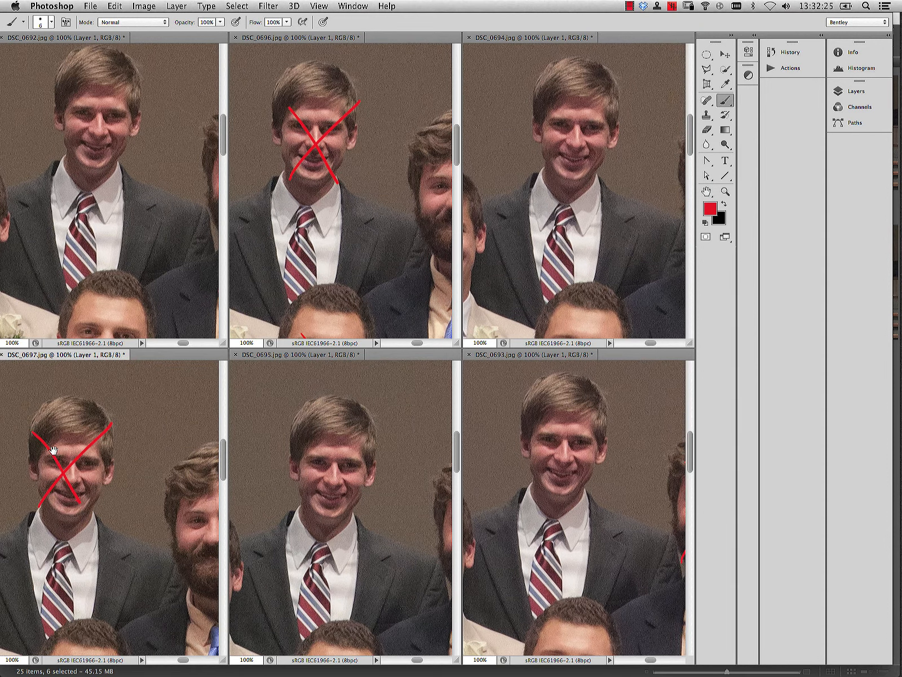
Cross out the face of the red-bearded back-row man in DSC_0696.jpg
{"action": "left_click_drag", "start_coordinate": [52, 450], "coordinate": [476, 492]}
{"action": "left_click", "coordinate": [315, 147]}
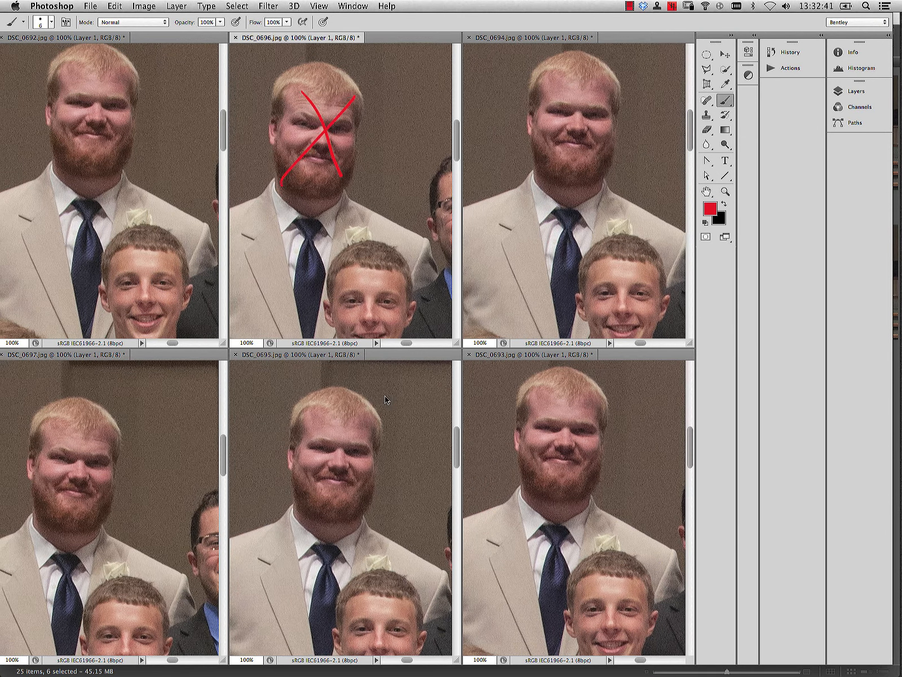
Fit DSC_0695.jpg to its window and match the zoom and location of all other windows to it
{"action": "left_click_drag", "start_coordinate": [298, 451], "coordinate": [450, 383]}
{"action": "scroll", "coordinate": [429, 398], "scroll_direction": "down", "scroll_amount": 5}
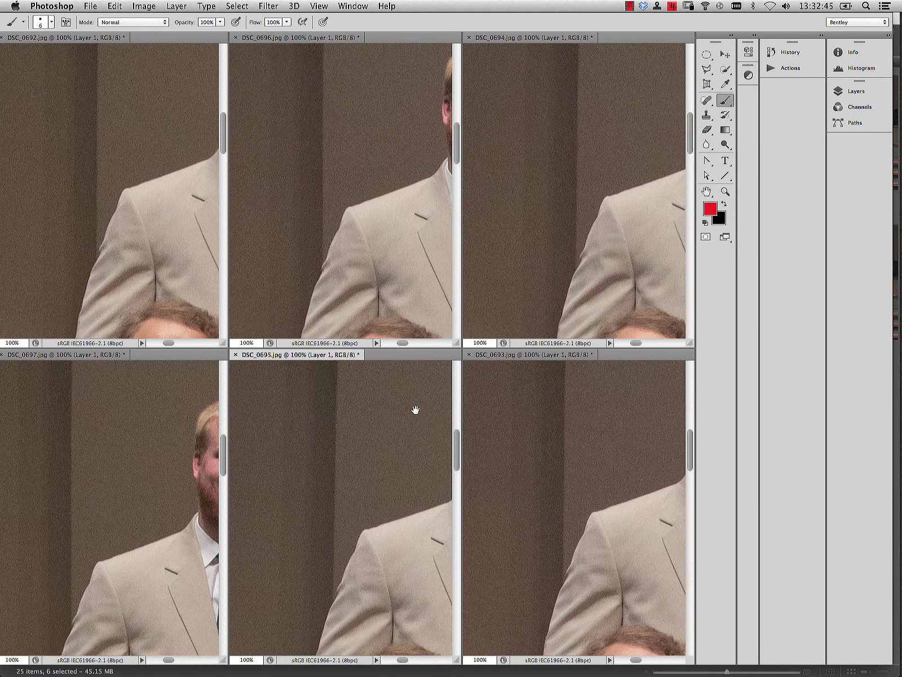
{"action": "key", "text": "super+0"}
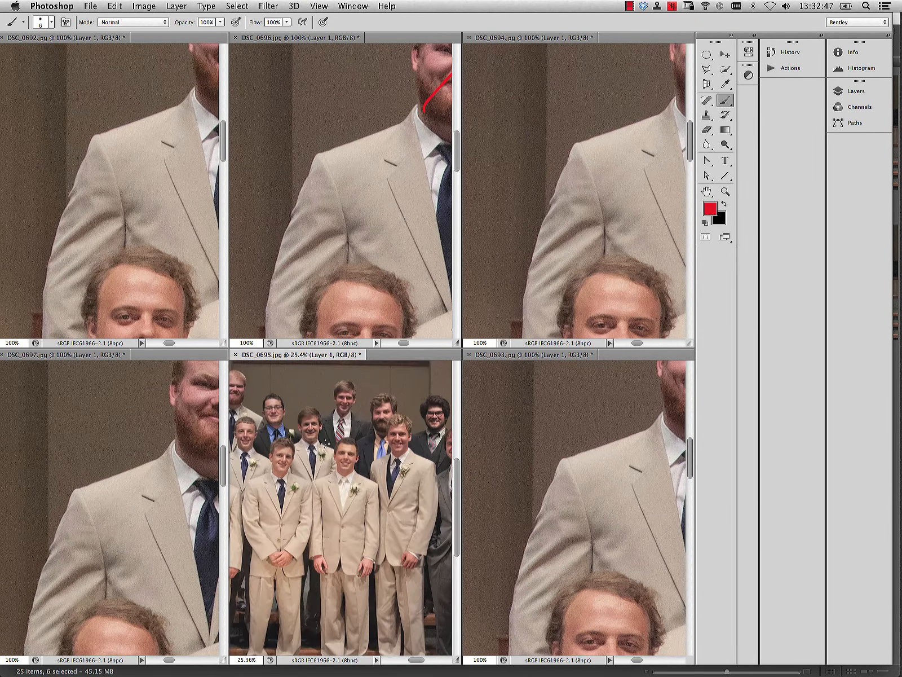
{"action": "left_click", "coordinate": [353, 6]}
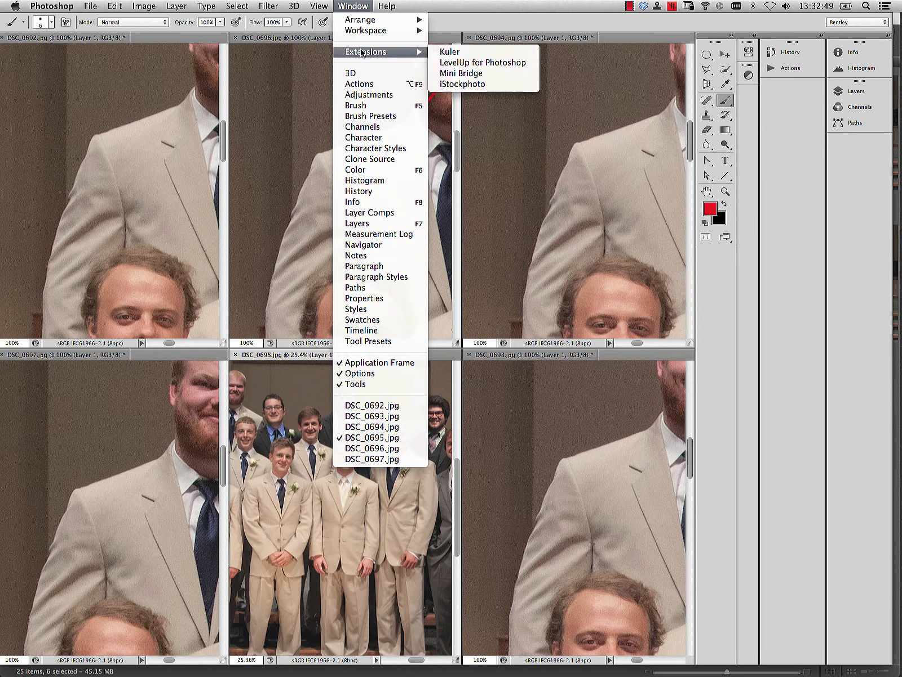
{"action": "mouse_move", "coordinate": [373, 20]}
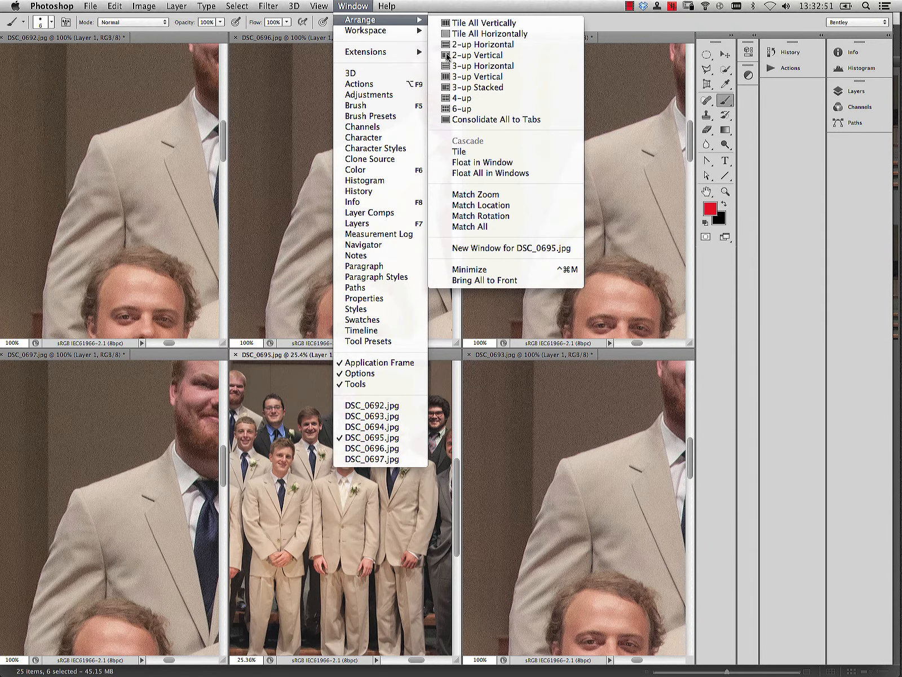
{"action": "left_click", "coordinate": [496, 226]}
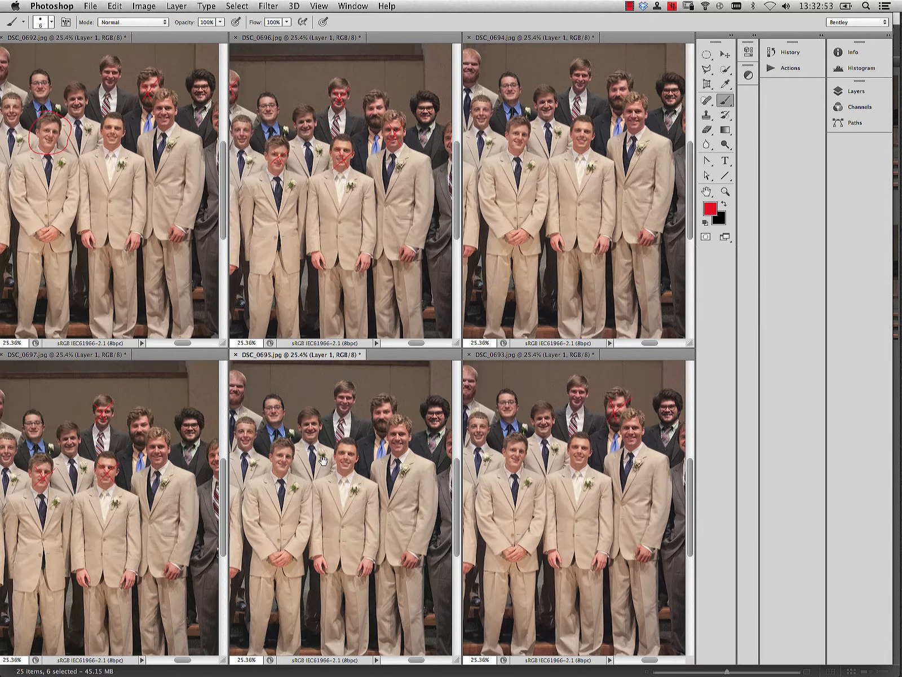
Magnify the goateed front-row man's face in DSC_0695.jpg to 200% and match zoom and location in all windows
{"action": "left_click_drag", "start_coordinate": [296, 469], "coordinate": [259, 468]}
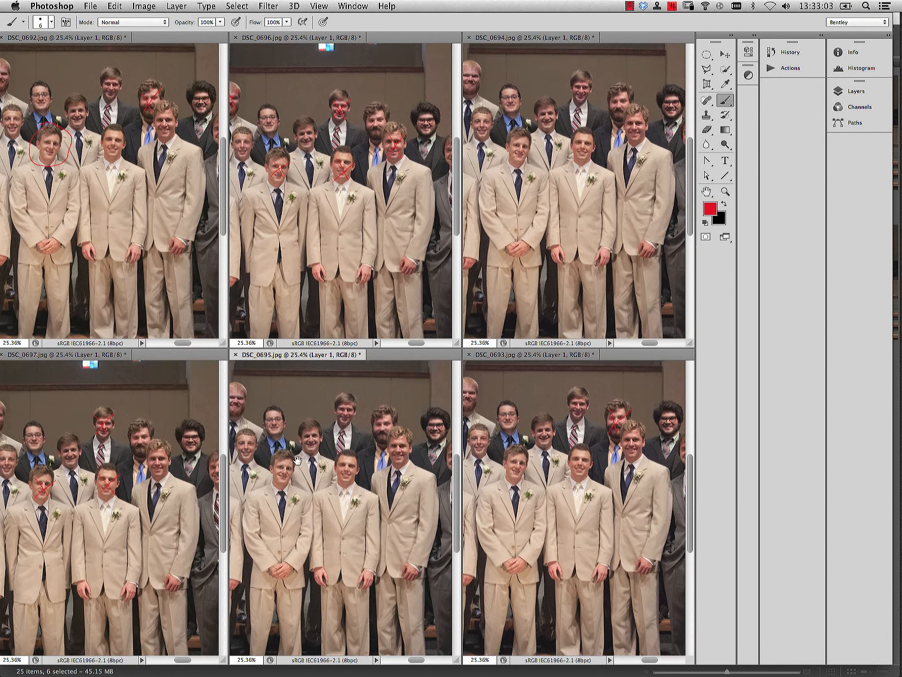
{"action": "left_click_drag", "start_coordinate": [428, 475], "coordinate": [396, 470]}
{"action": "left_click_drag", "start_coordinate": [319, 470], "coordinate": [402, 471]}
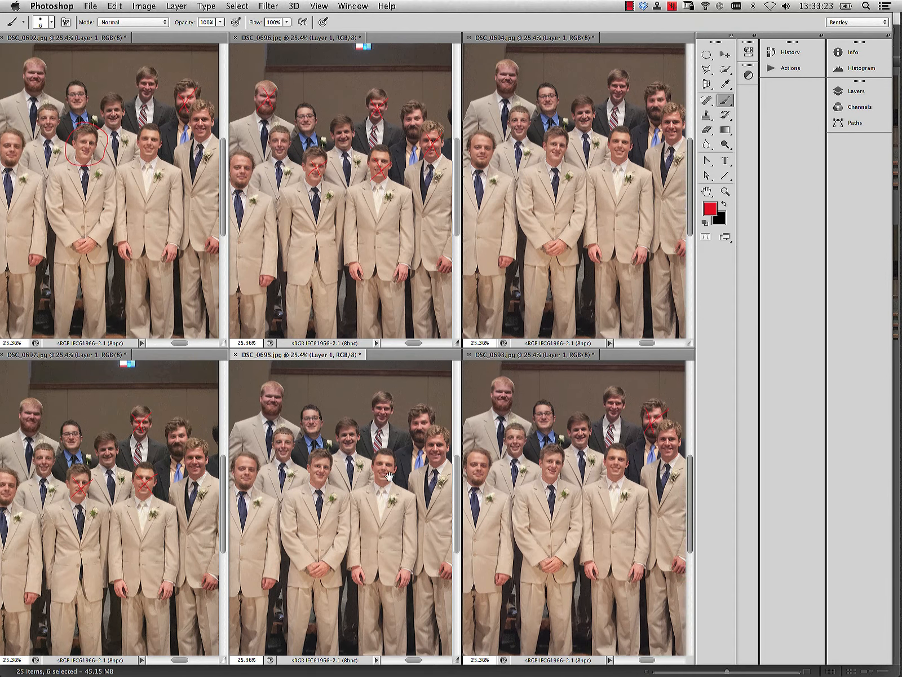
{"action": "left_click_drag", "start_coordinate": [324, 482], "coordinate": [350, 514]}
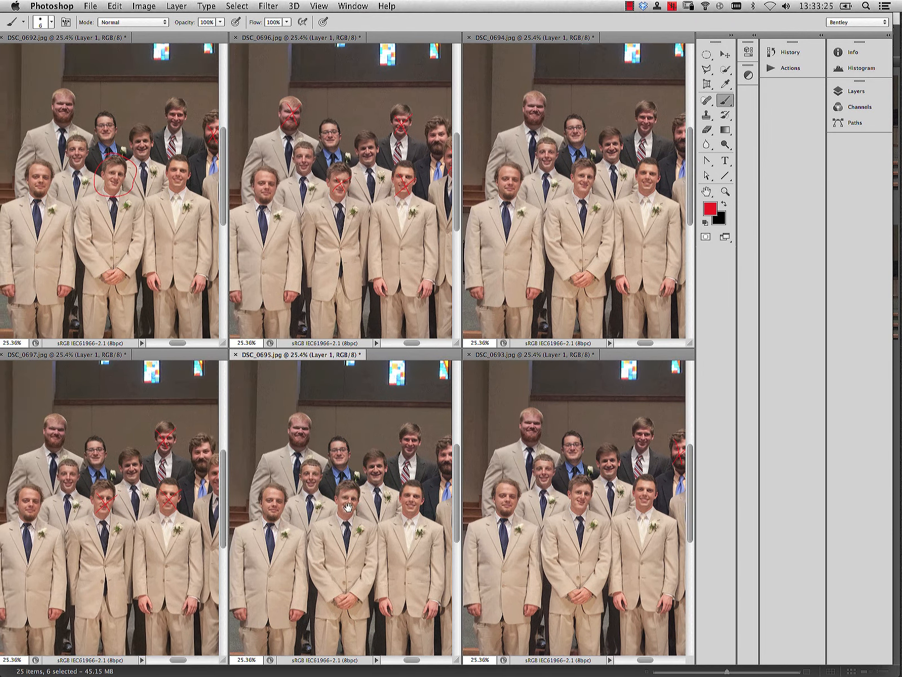
{"action": "left_click_drag", "start_coordinate": [284, 515], "coordinate": [335, 496]}
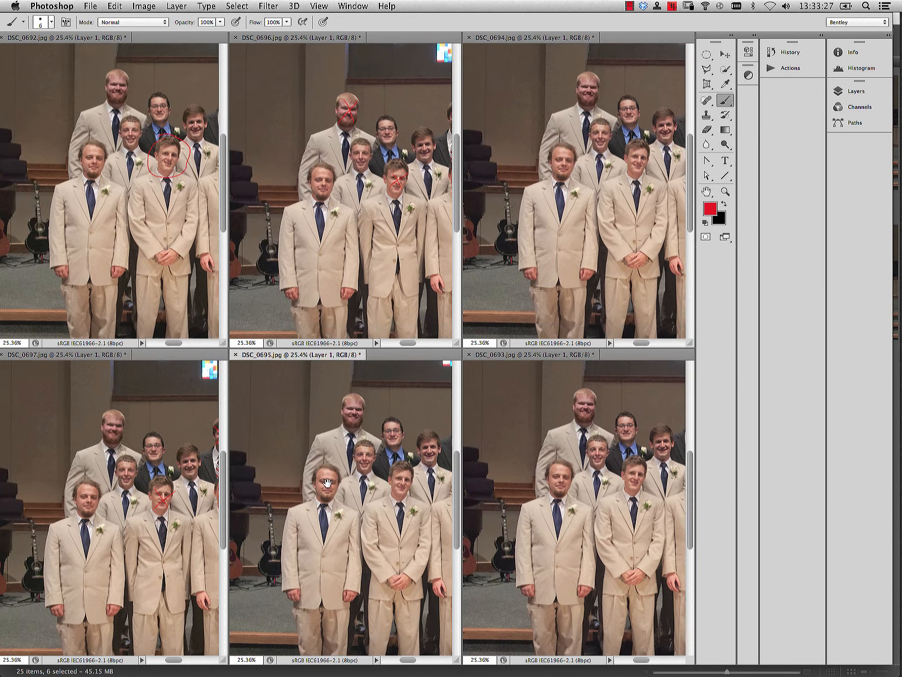
{"action": "left_click", "coordinate": [324, 480], "text": "super"}
{"action": "left_click", "coordinate": [324, 503], "text": "super"}
{"action": "left_click", "coordinate": [323, 506], "text": "super"}
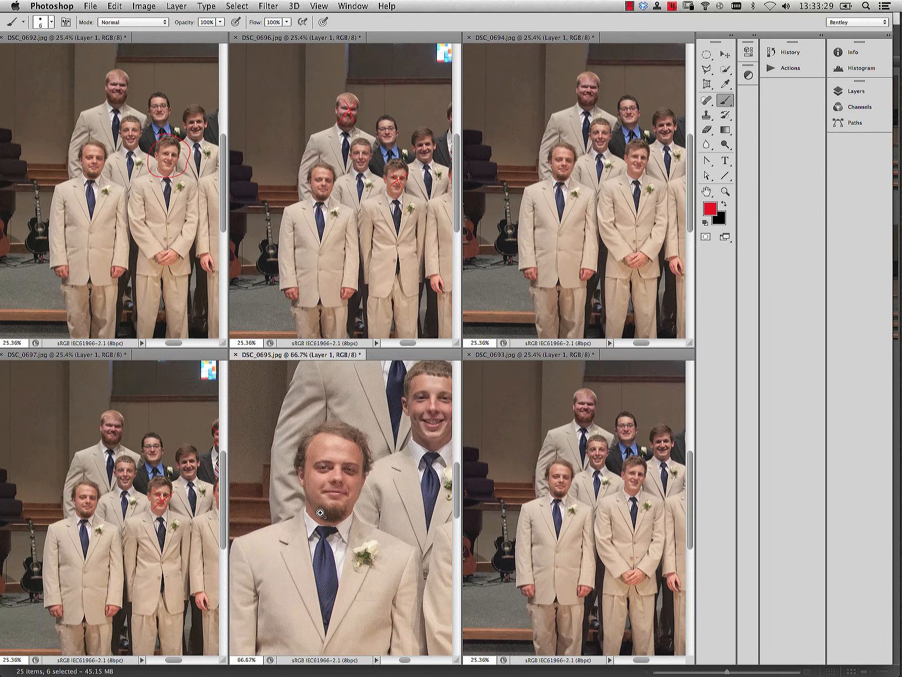
{"action": "left_click", "coordinate": [321, 511], "text": "super"}
{"action": "left_click", "coordinate": [321, 510], "text": "super"}
{"action": "left_click", "coordinate": [350, 8]}
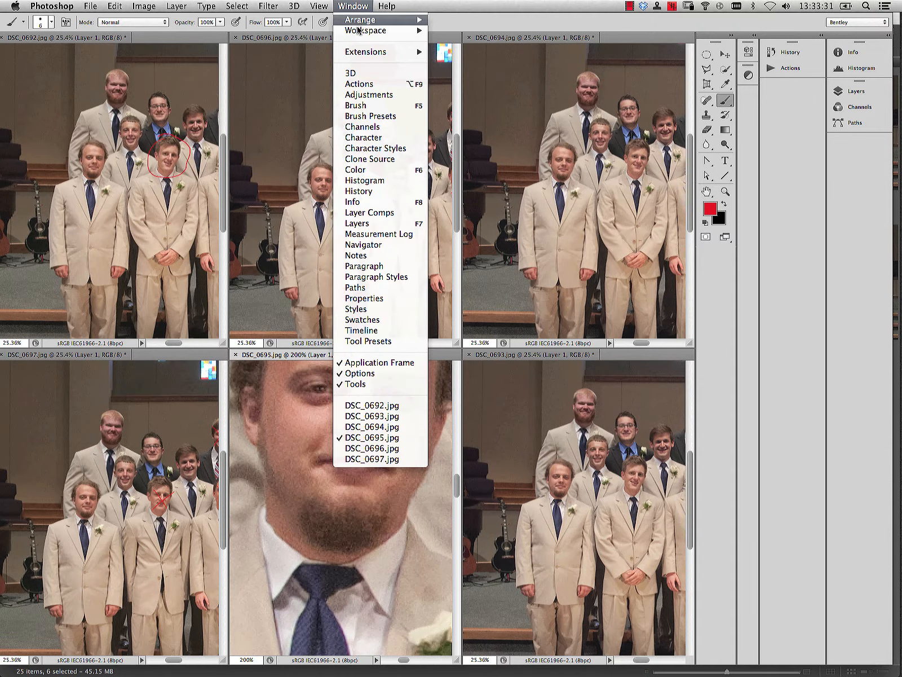
{"action": "mouse_move", "coordinate": [364, 29]}
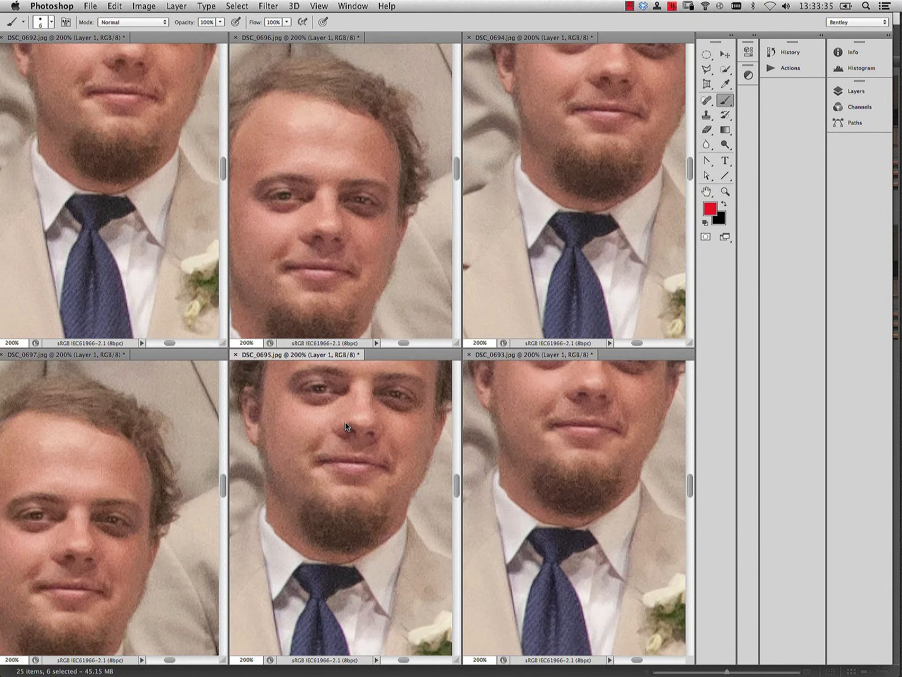
Move all six windows in sync from the goateed man to the smiling young man behind him to compare faces
{"action": "left_click_drag", "start_coordinate": [344, 458], "coordinate": [342, 489]}
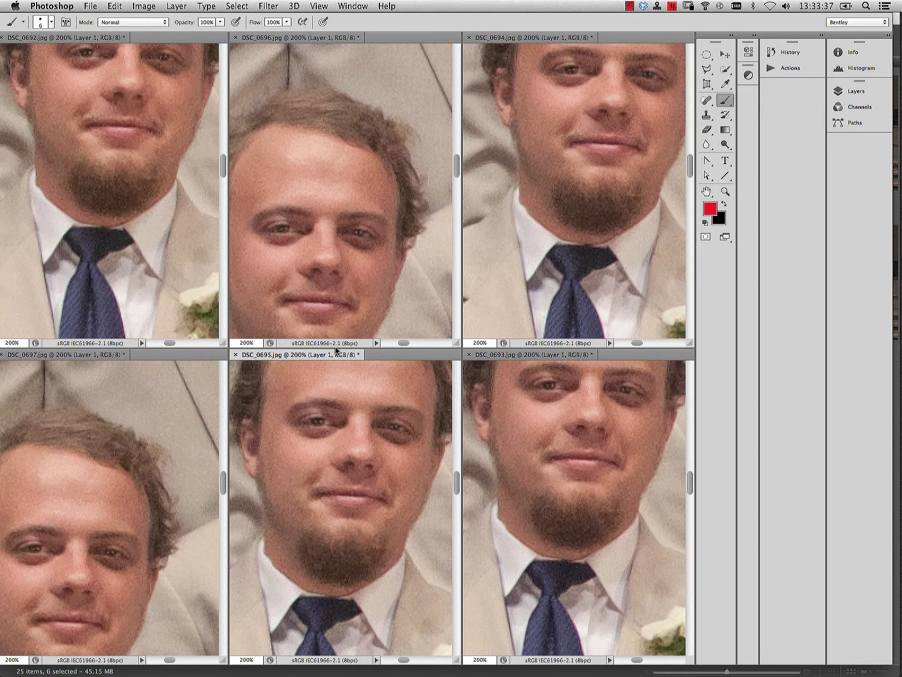
{"action": "left_click_drag", "start_coordinate": [392, 445], "coordinate": [266, 495]}
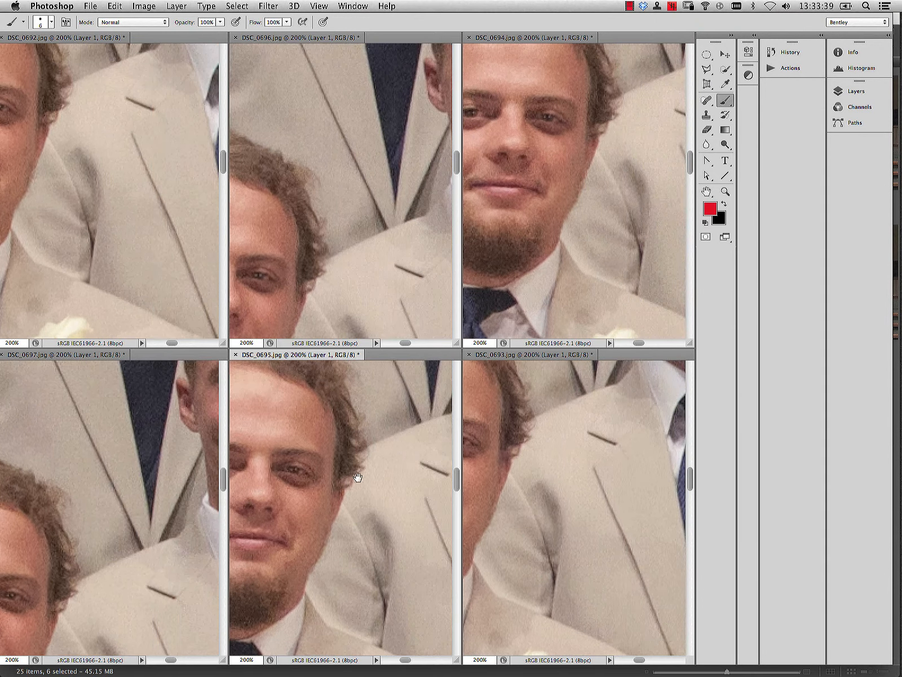
{"action": "left_click_drag", "start_coordinate": [361, 477], "coordinate": [280, 507]}
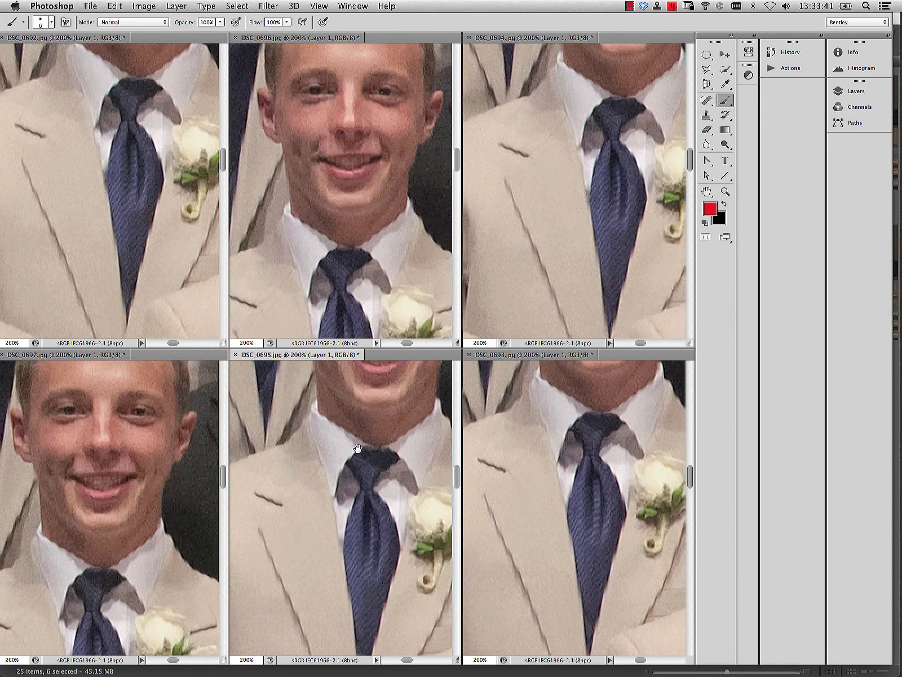
{"action": "left_click_drag", "start_coordinate": [358, 451], "coordinate": [321, 515]}
{"action": "left_click_drag", "start_coordinate": [340, 468], "coordinate": [318, 519]}
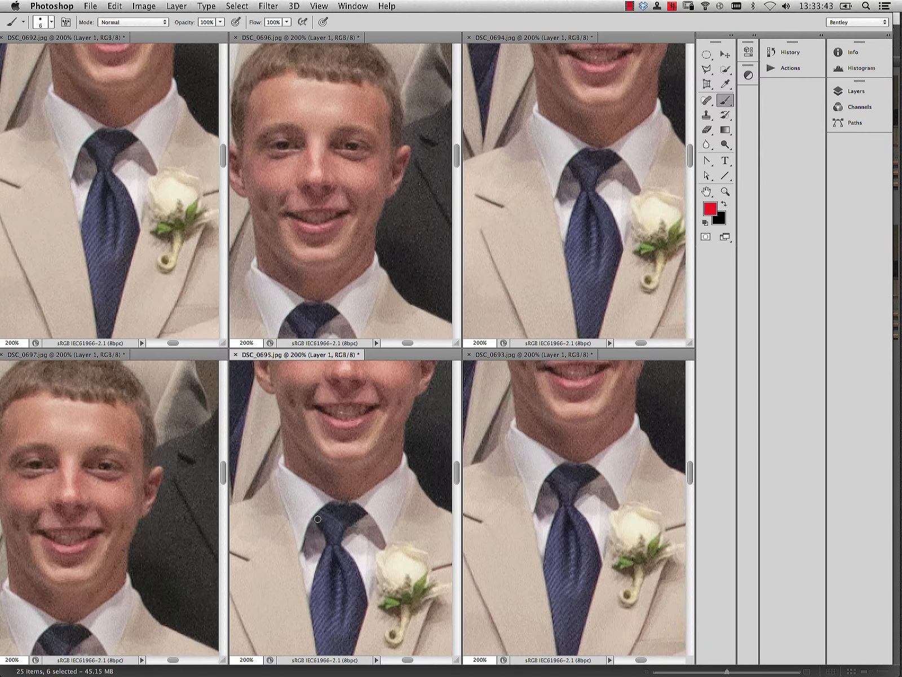